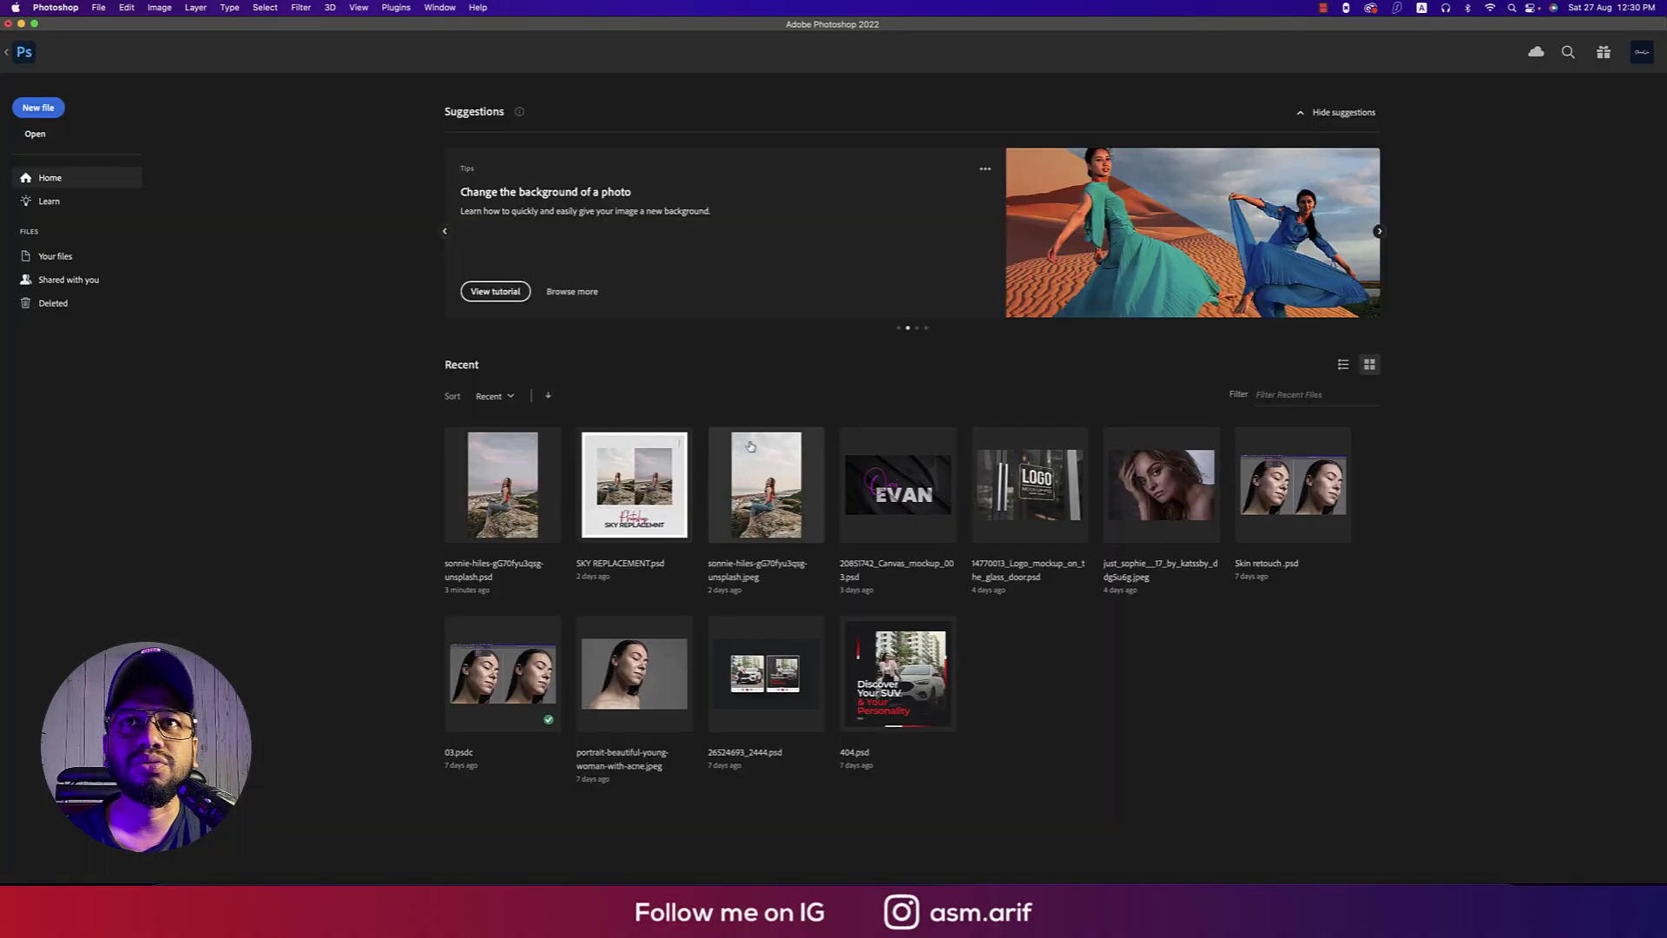
- Open the sonnie-hiles photo from Recent and duplicate the Background into Layer 1
click(745, 456)
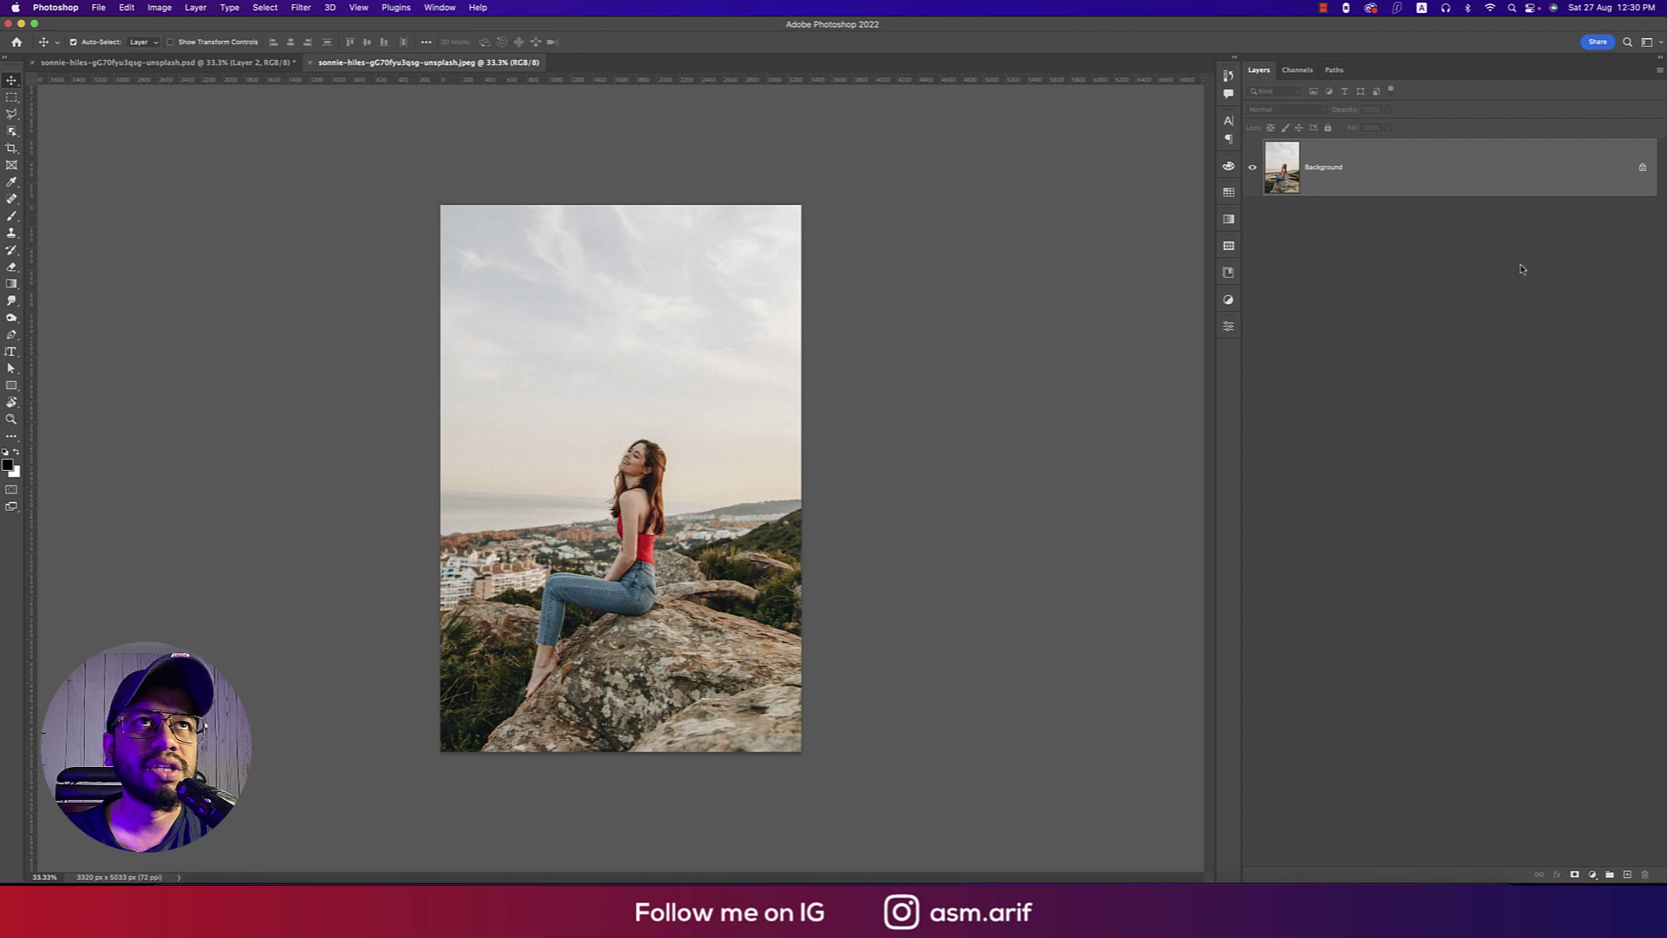
key(super+j)
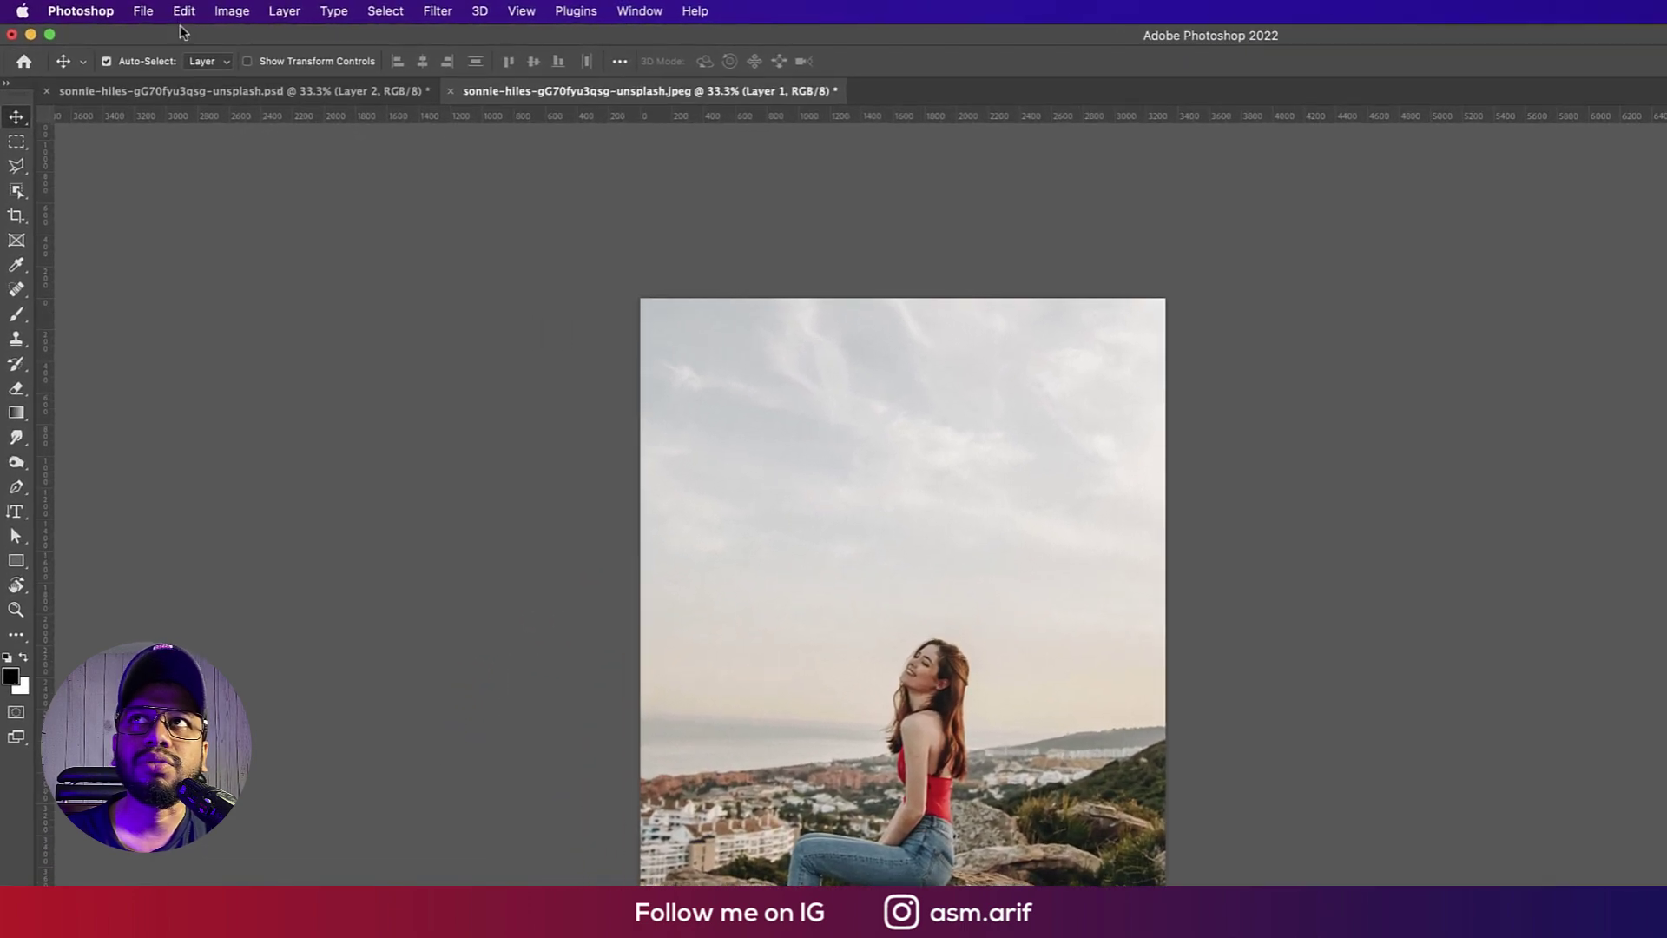
- Start Edit > Sky Replacement and browse to the bottom of the sky preset list
click(126, 8)
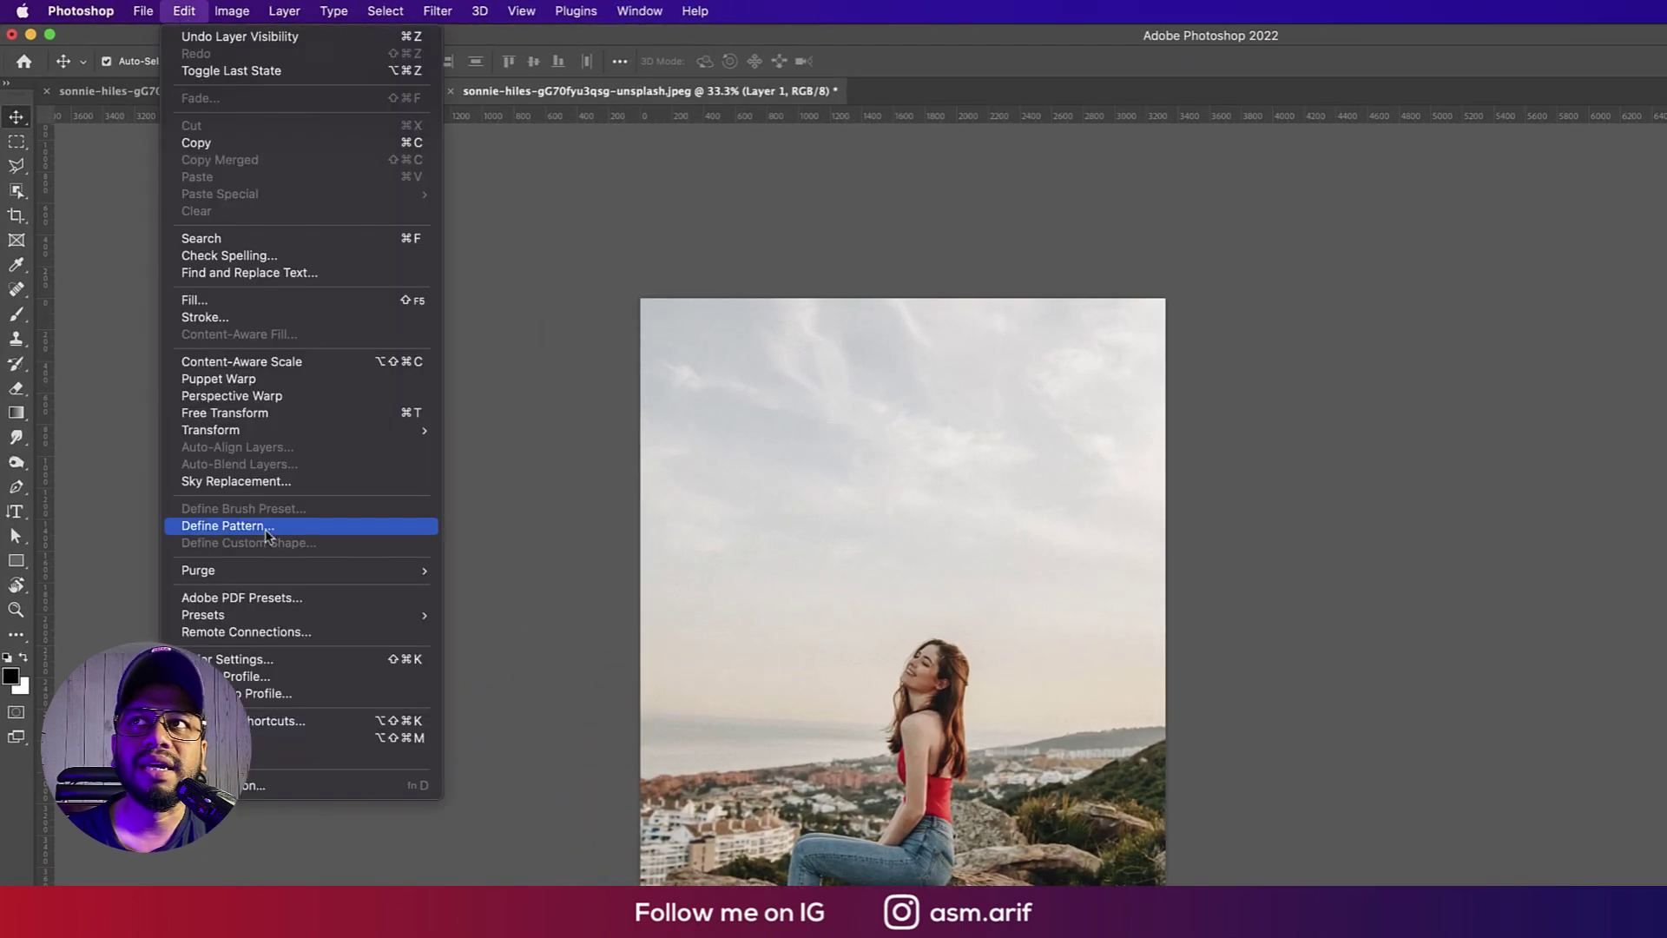
click(276, 483)
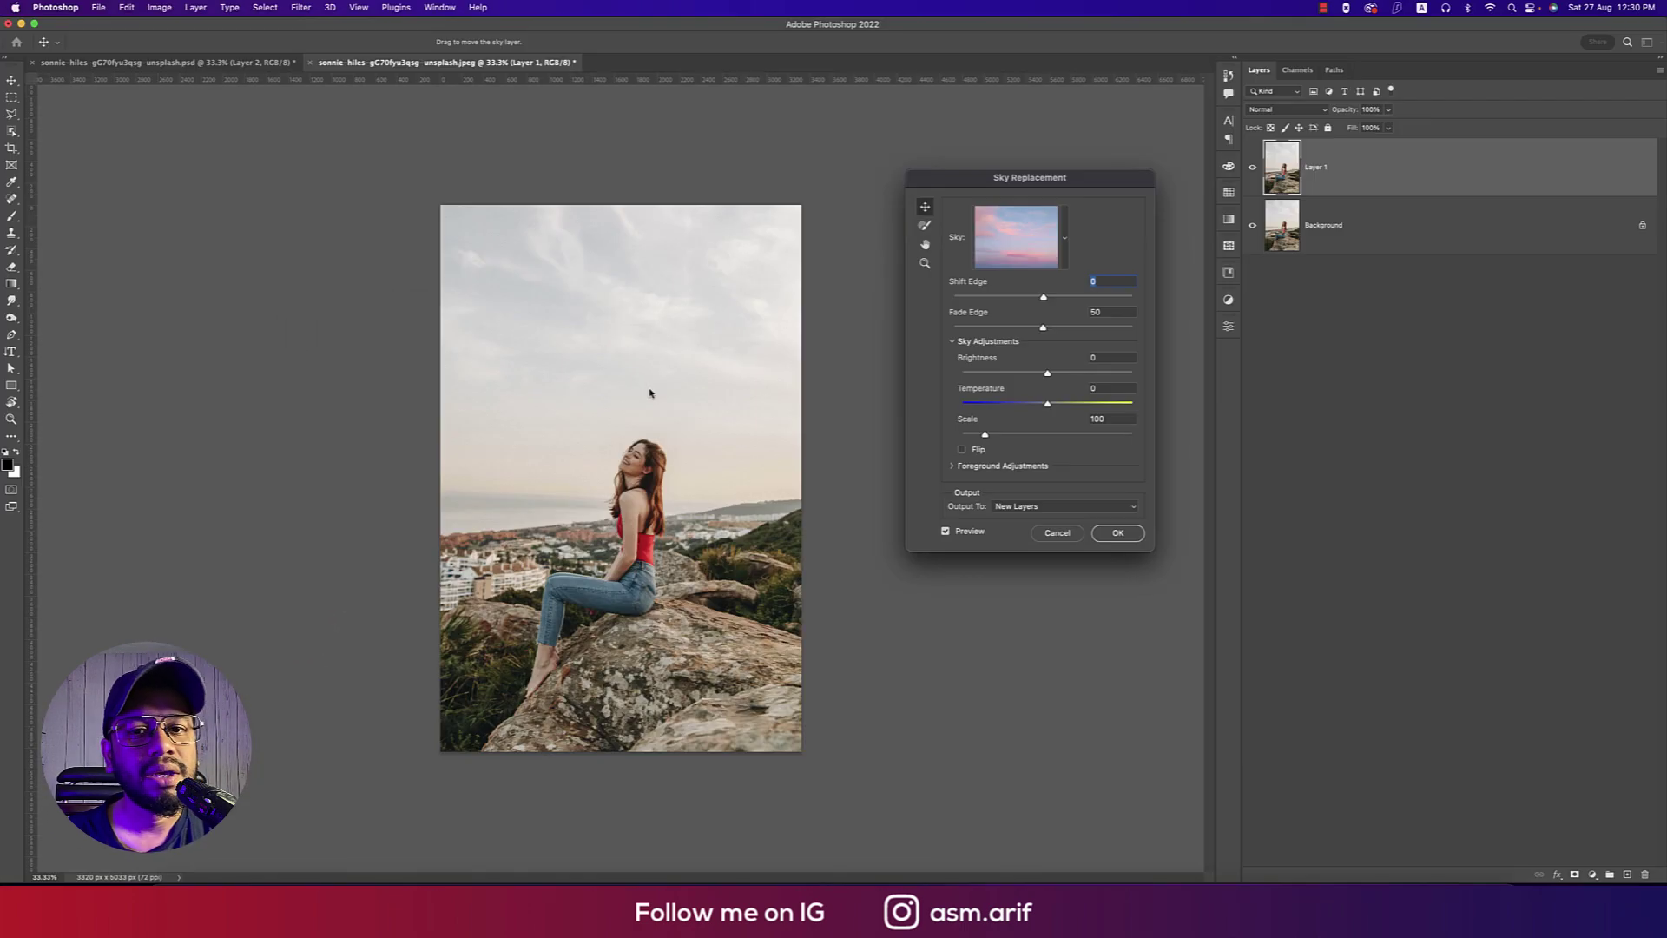
click(1065, 239)
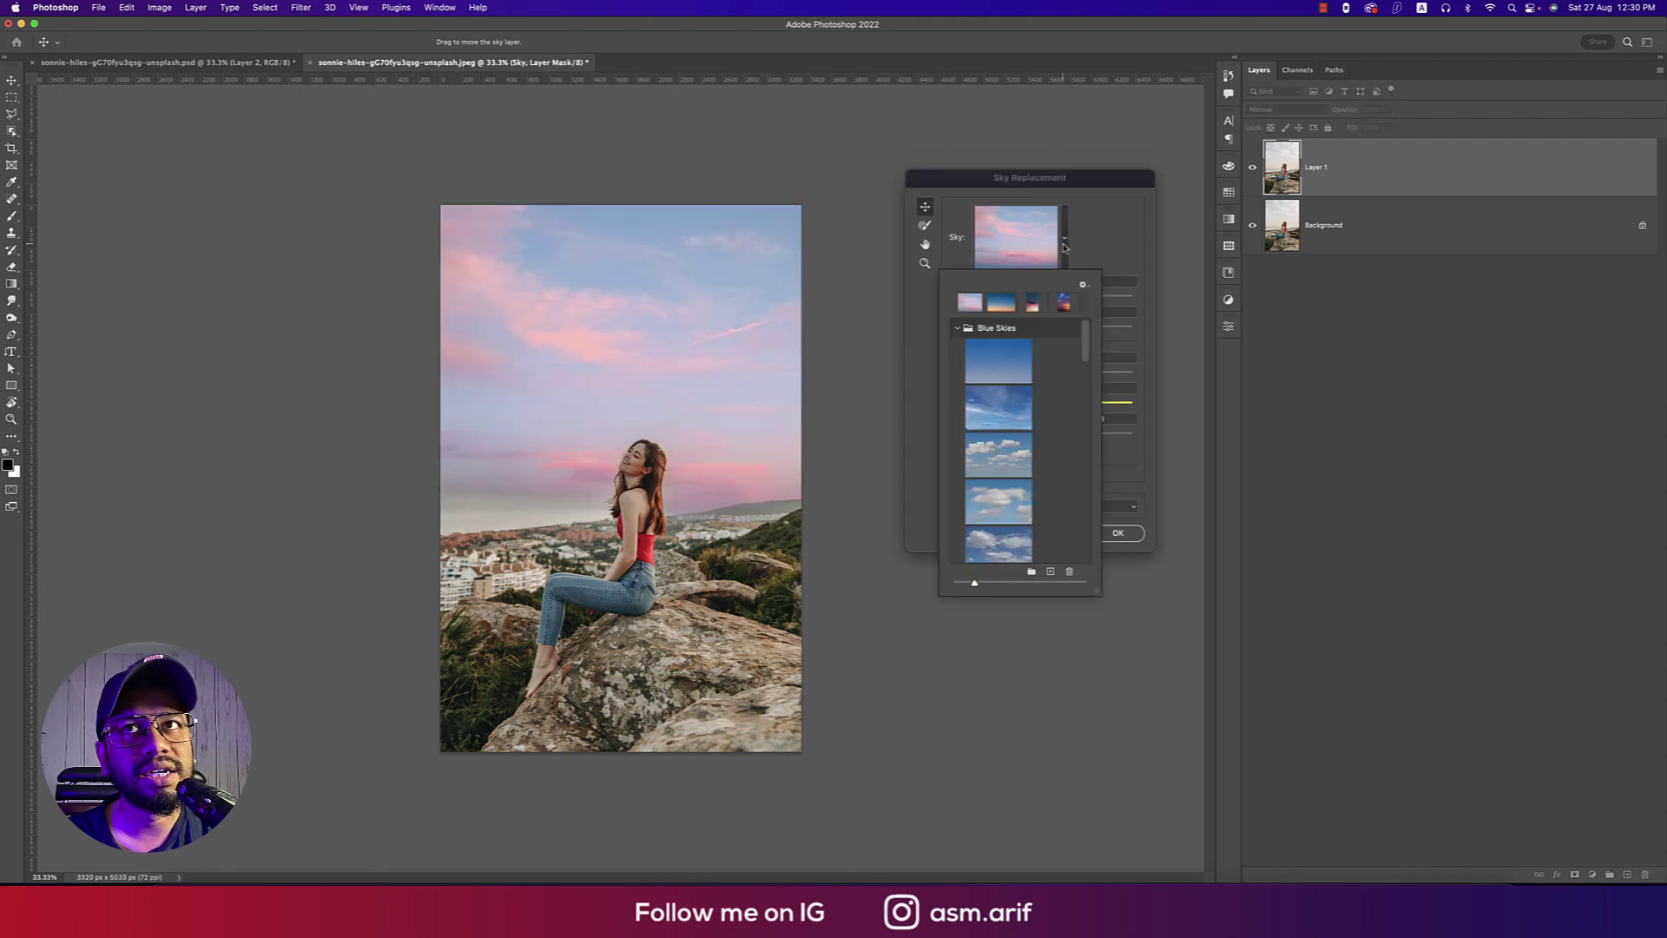
scroll(1047, 443, down, 10)
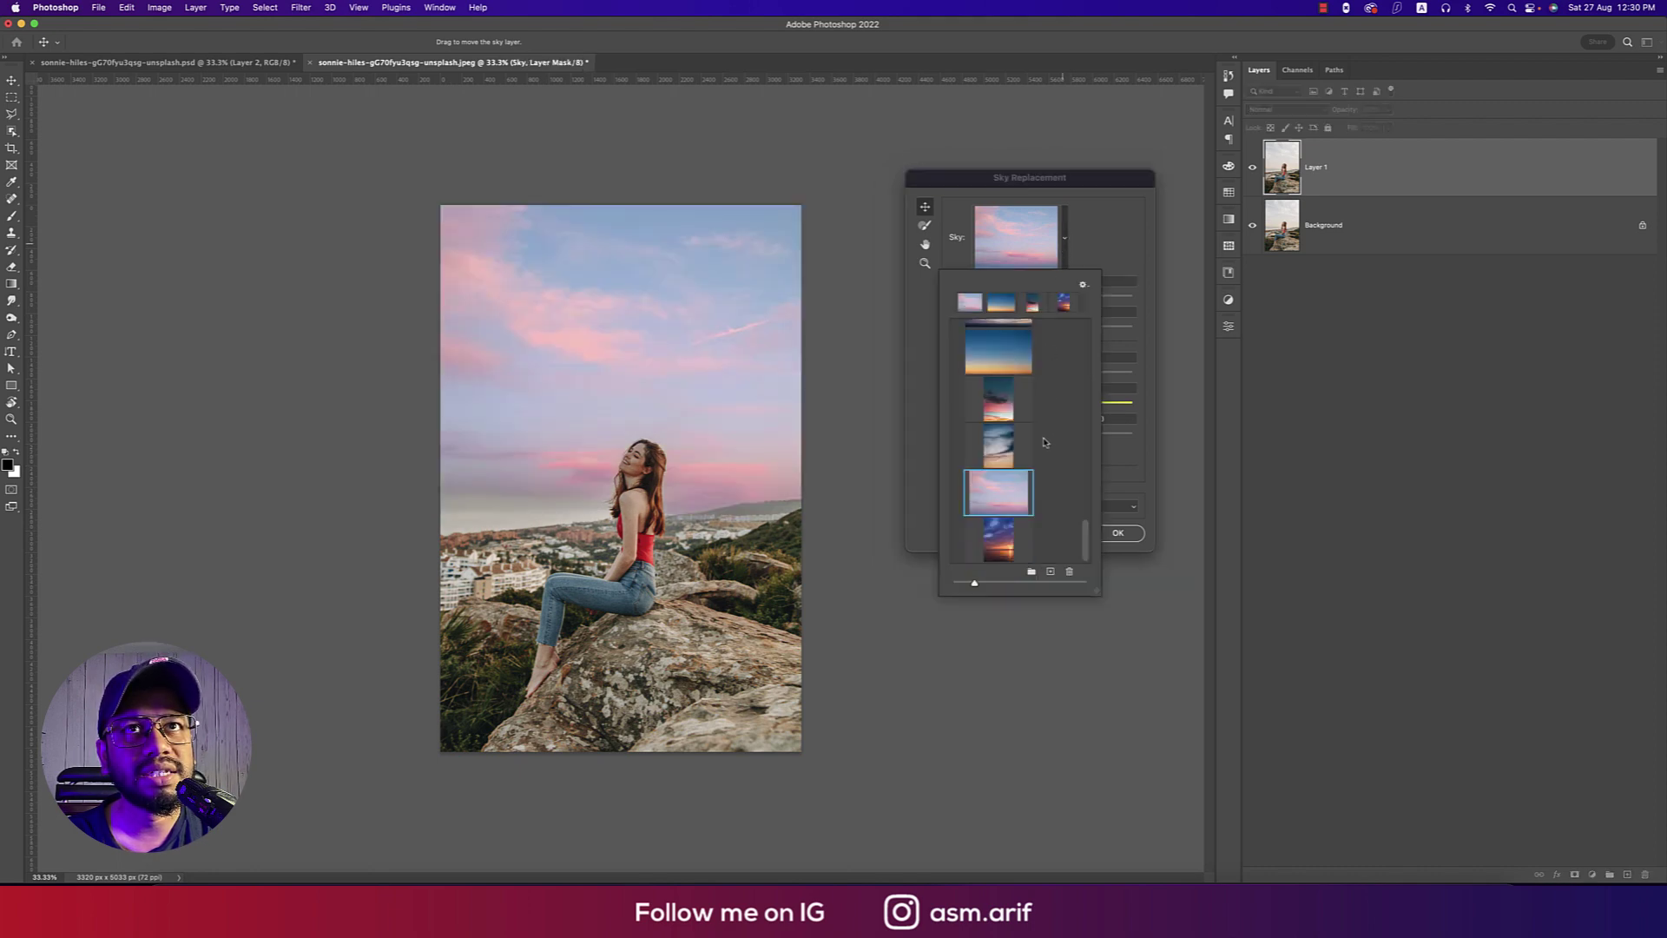
- Import the guillaume-galtier pink sky jpeg from Downloads as a new sky preset
click(1053, 564)
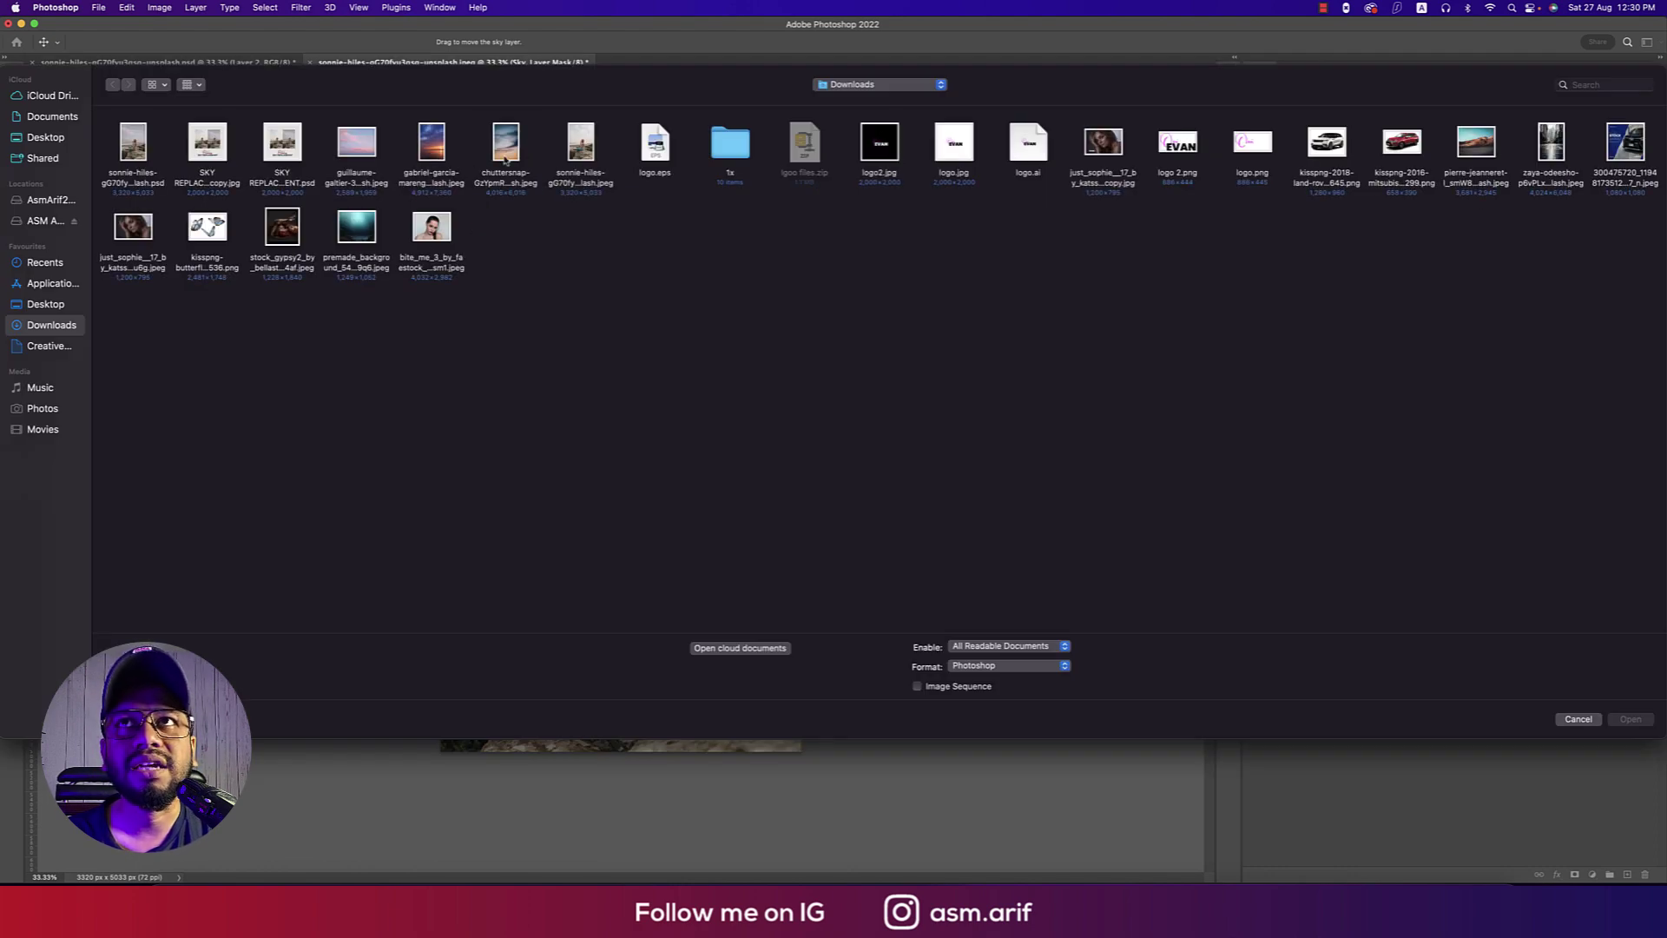
click(506, 144)
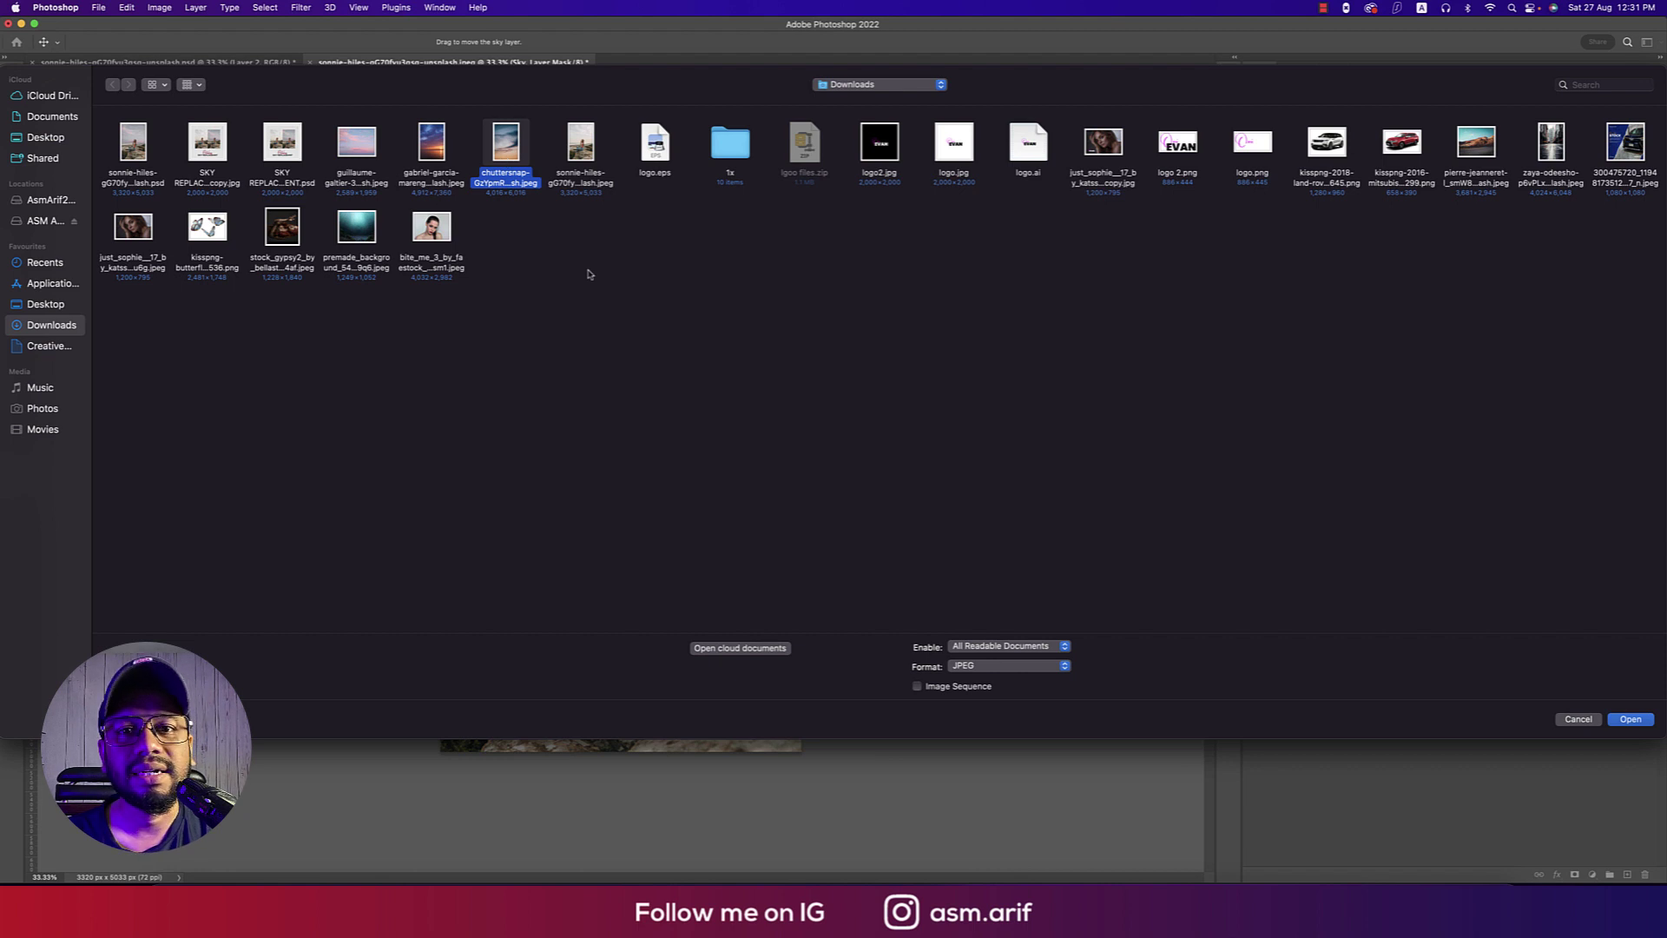
click(363, 149)
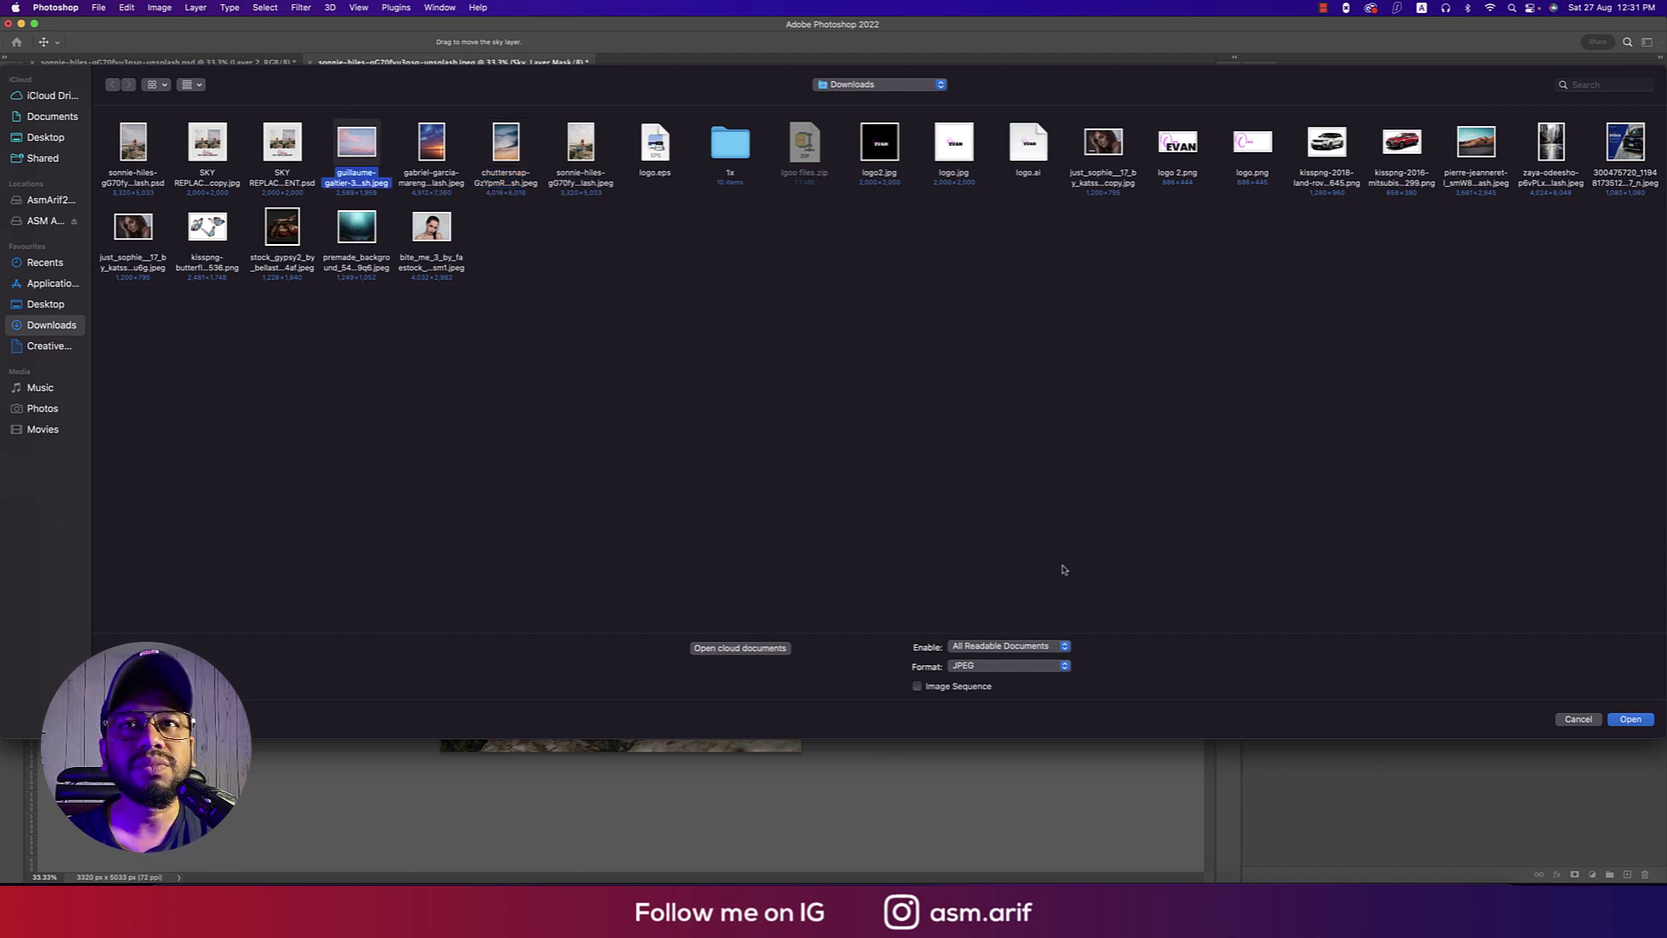
click(1636, 722)
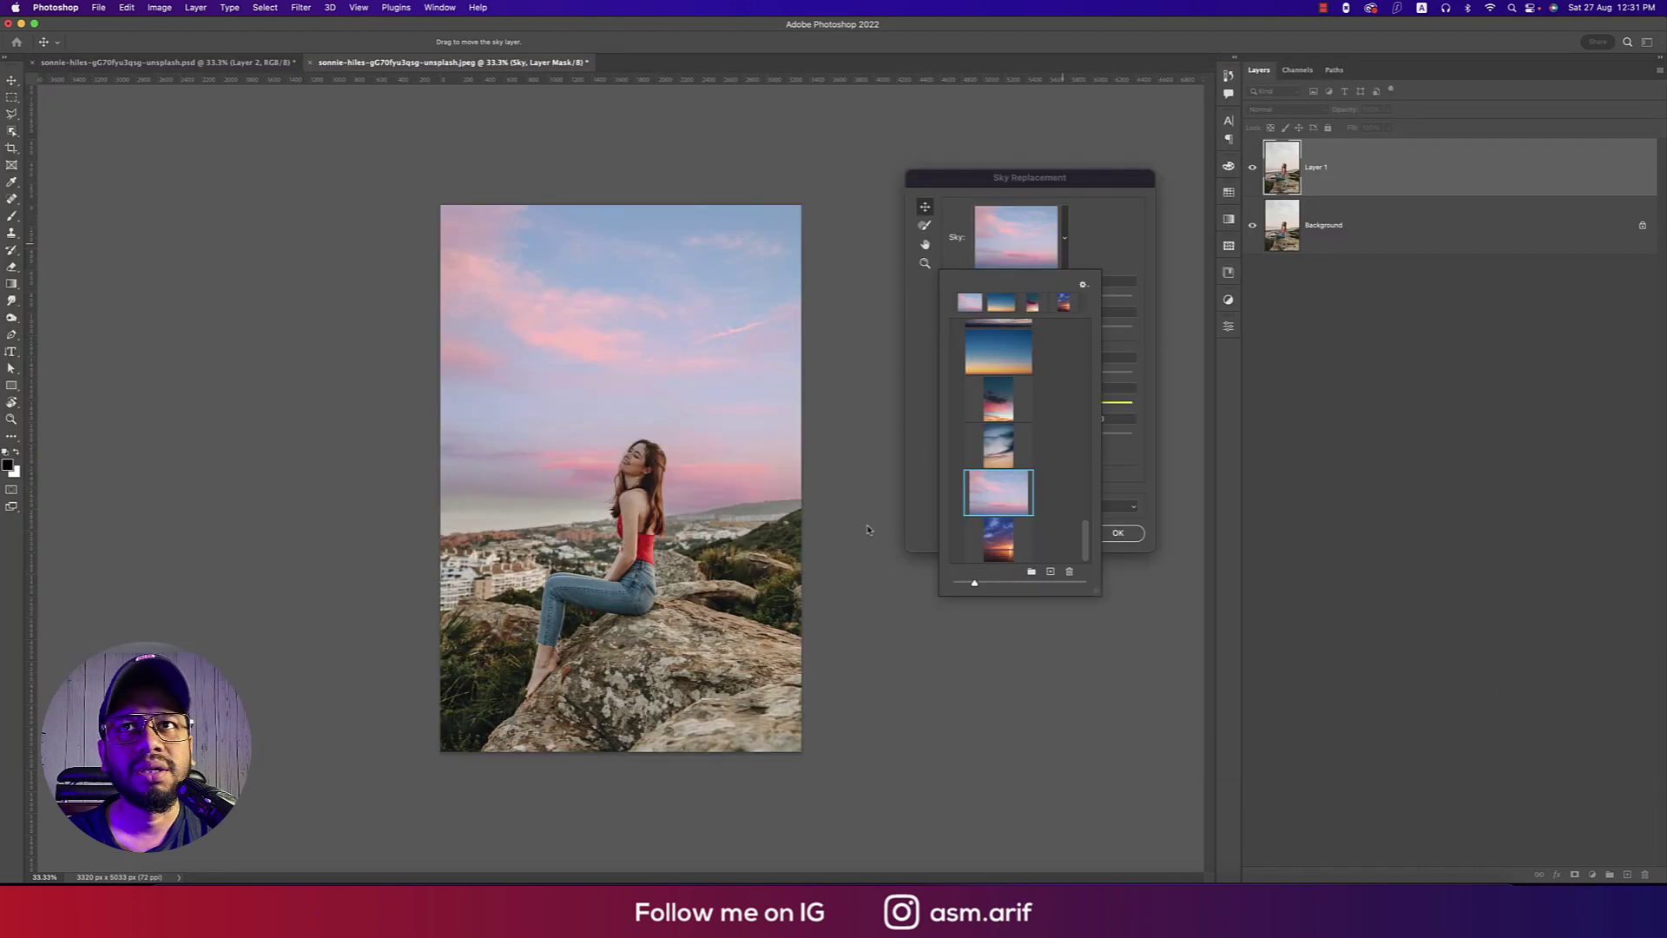
- Preview the other pink, purple-orange sunset, dark-cloud pink and blue cloudy sky presets
click(1006, 493)
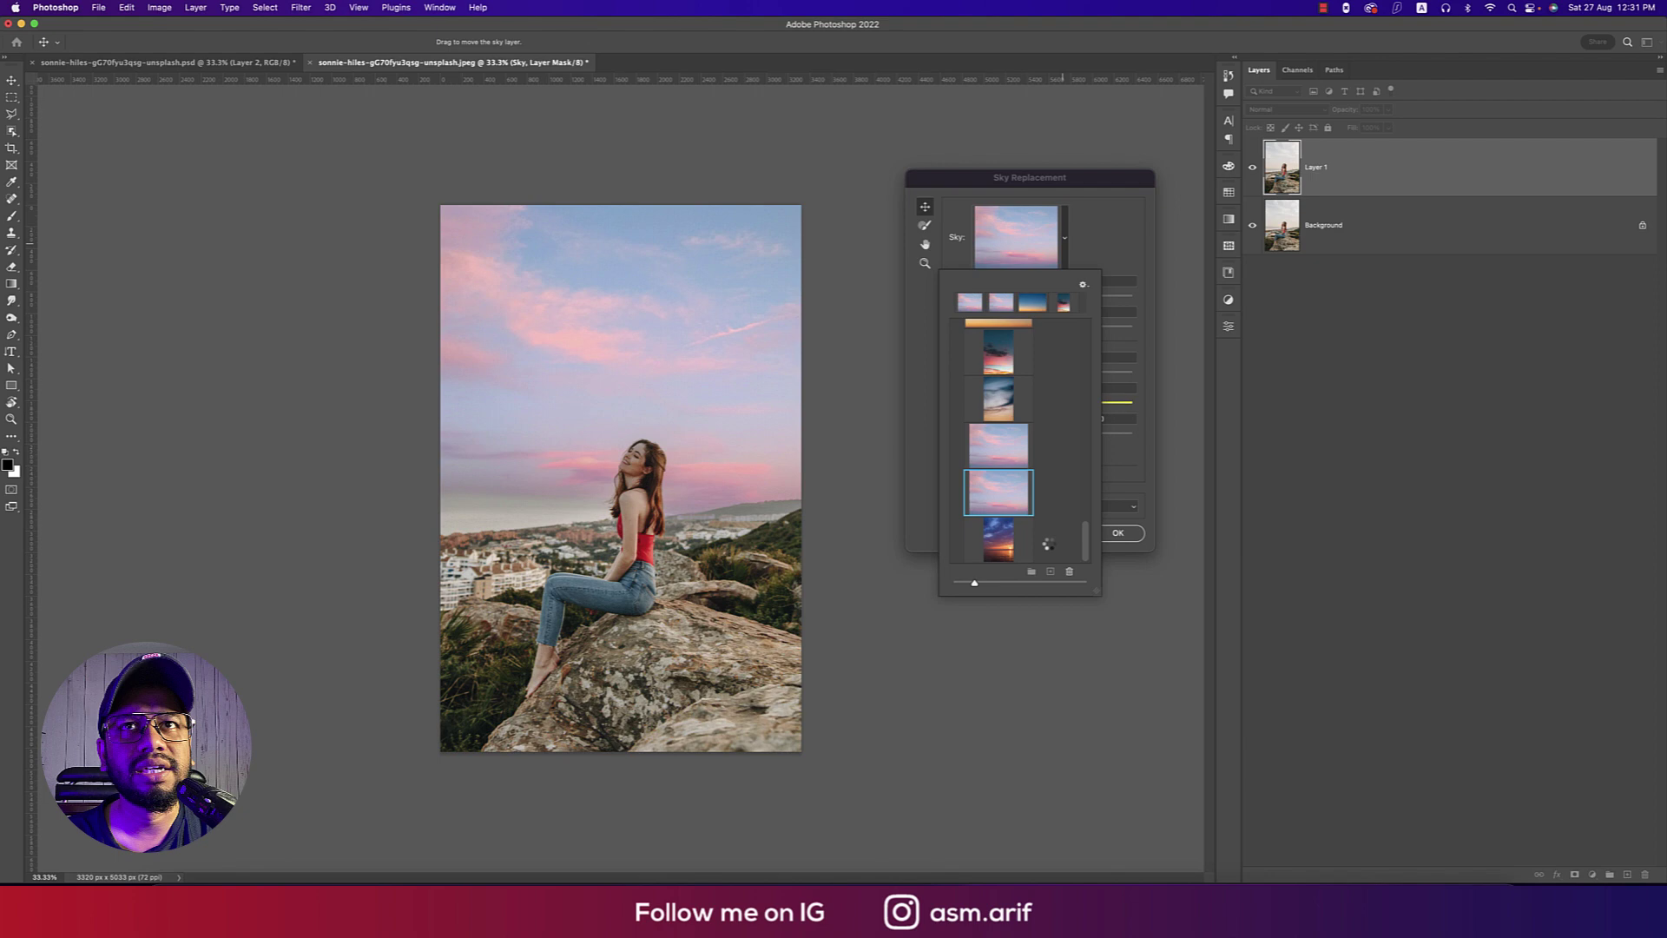
click(1009, 549)
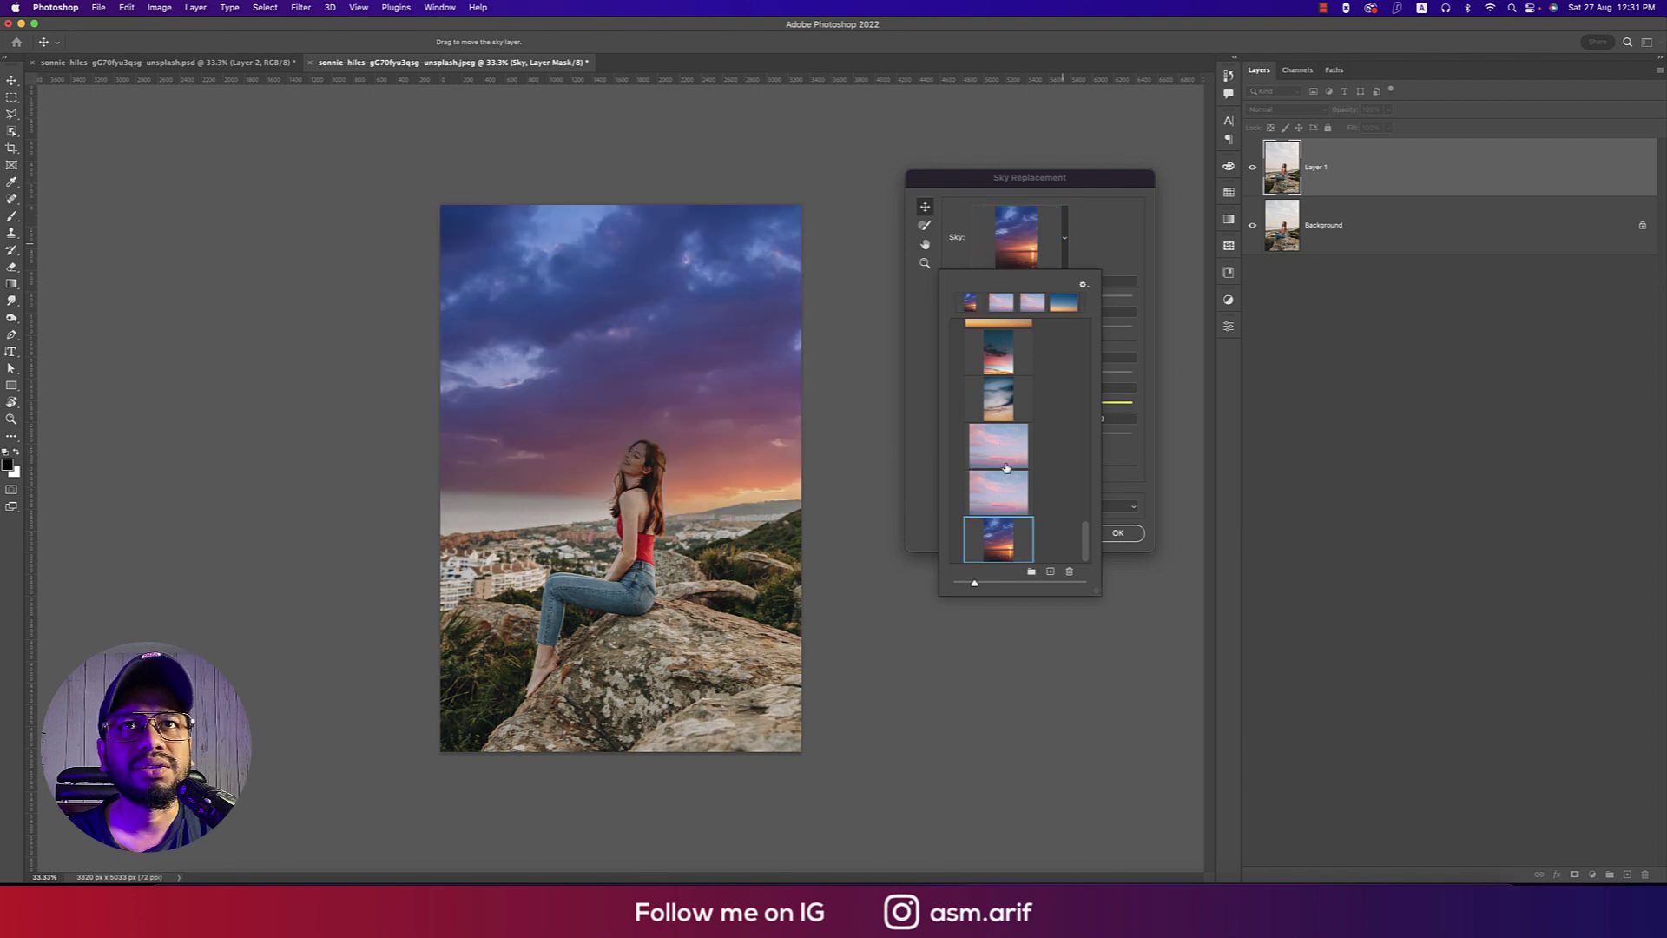
scroll(1007, 511, up, 5)
scroll(1016, 513, down, 5)
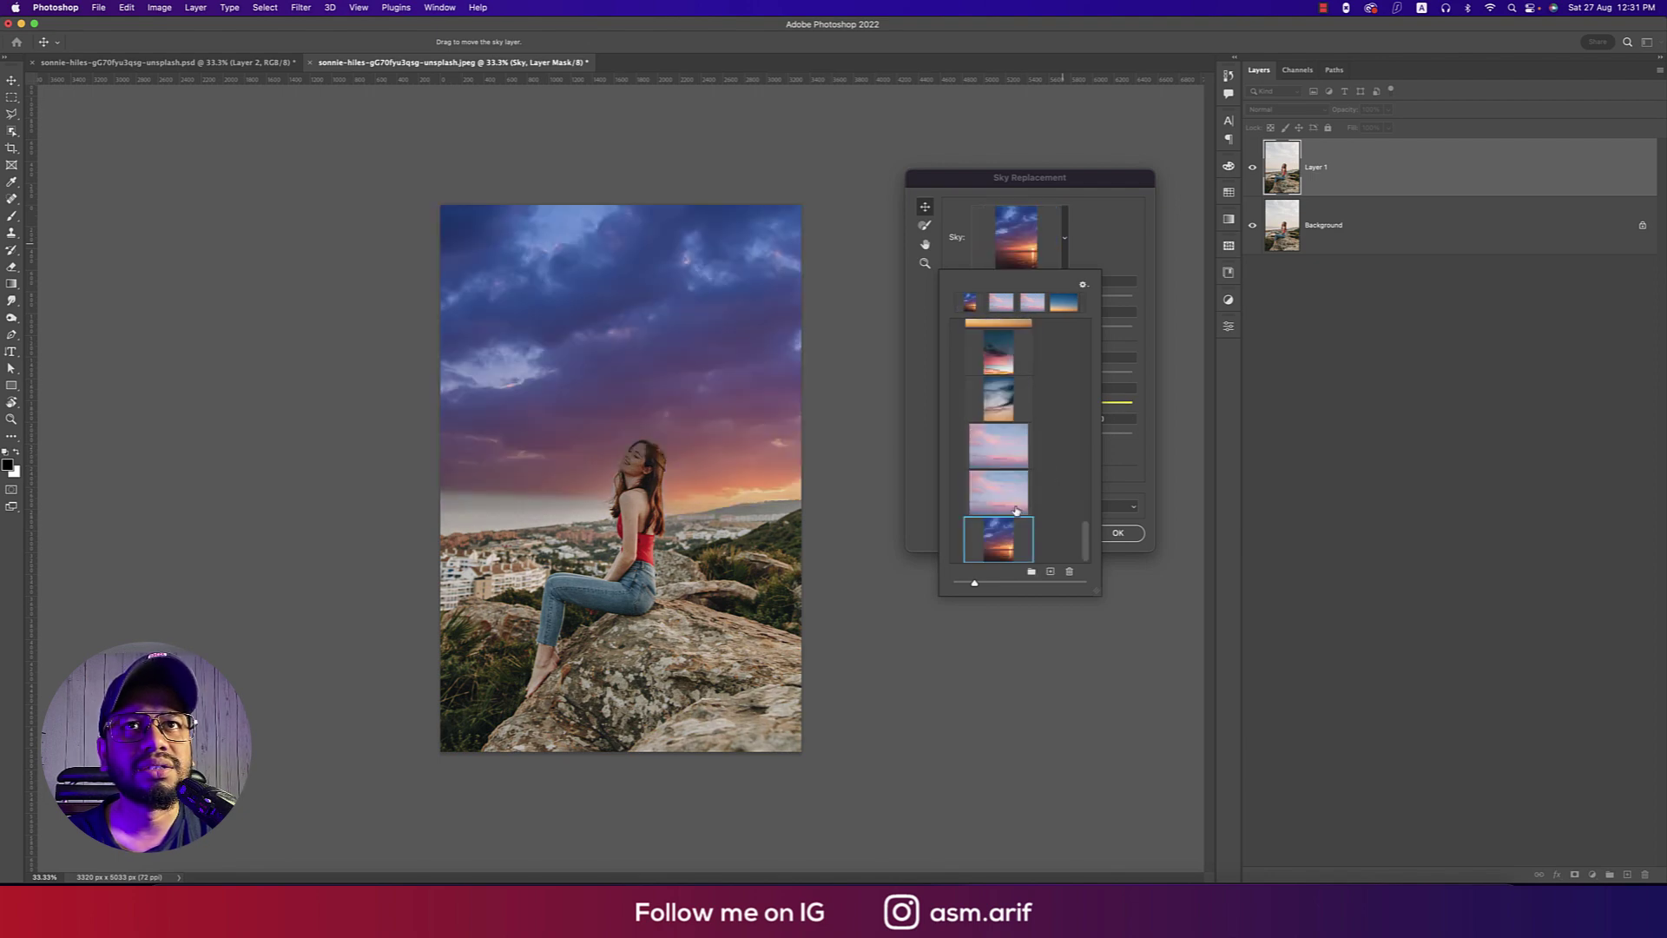
click(1002, 347)
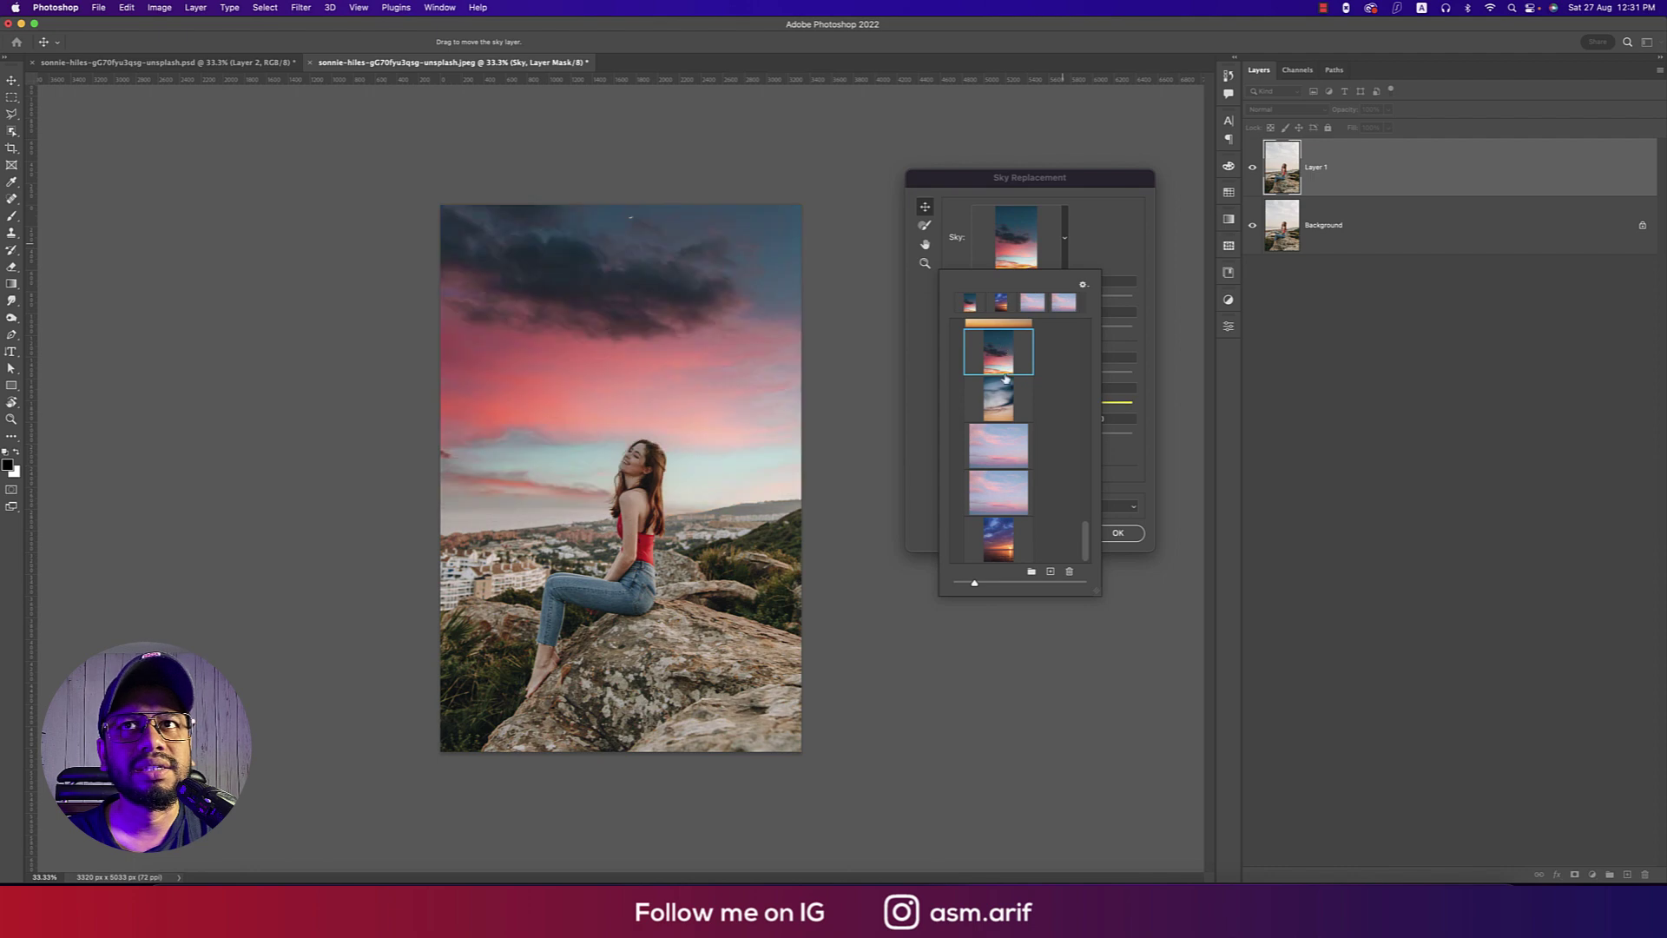
click(1005, 379)
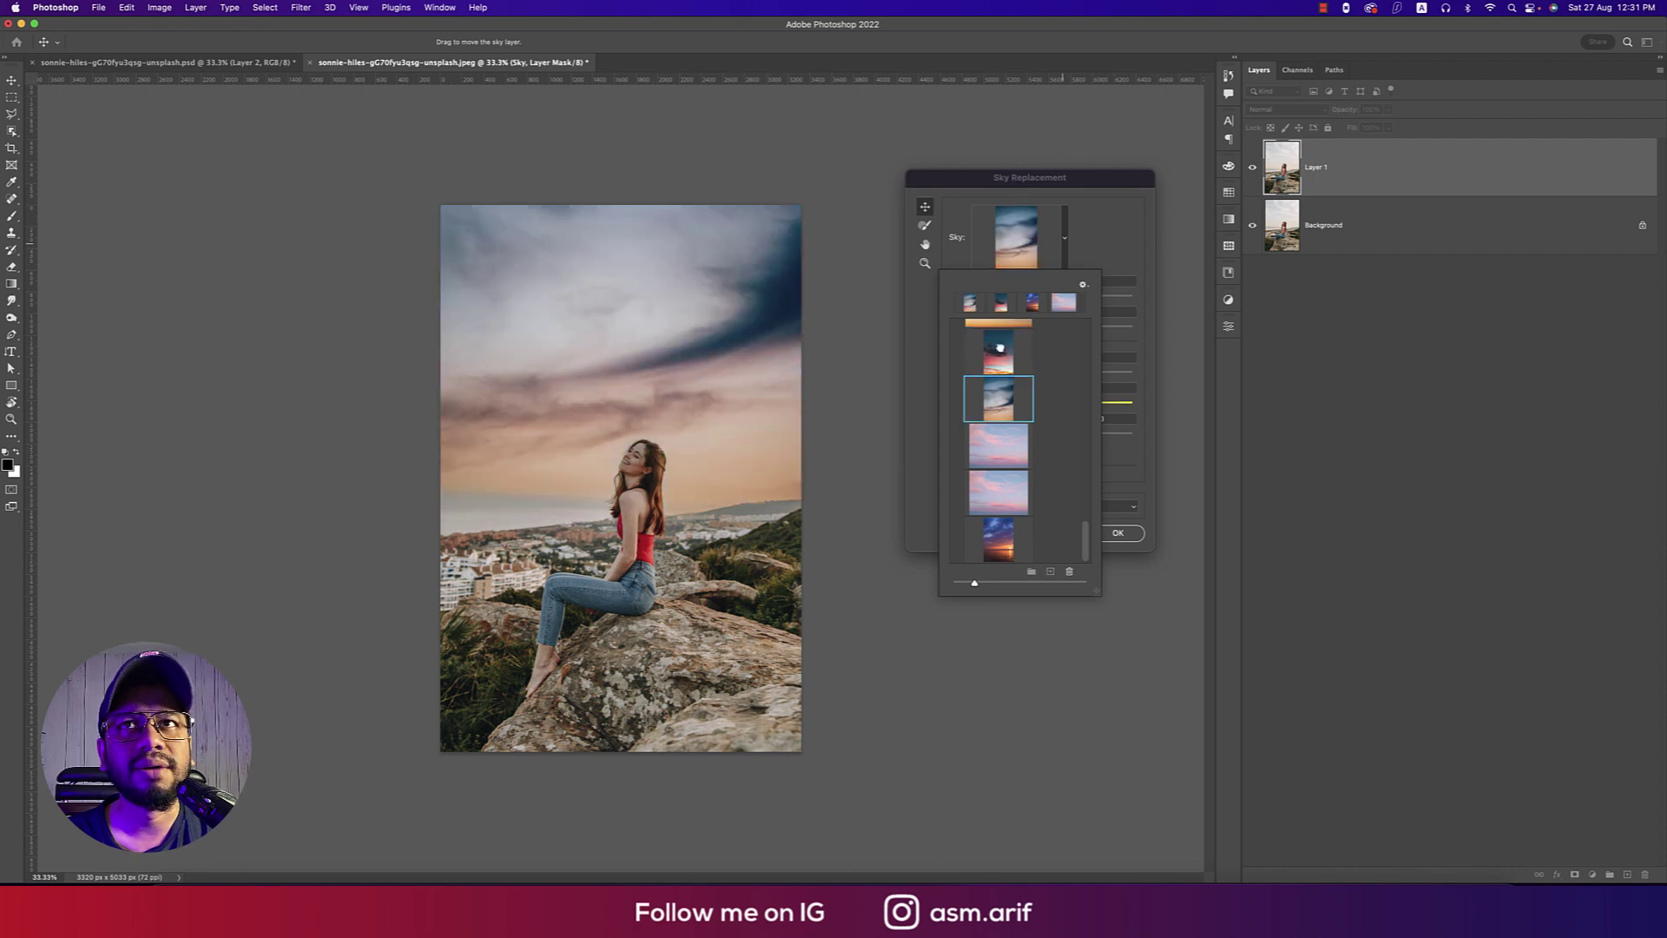
click(1000, 349)
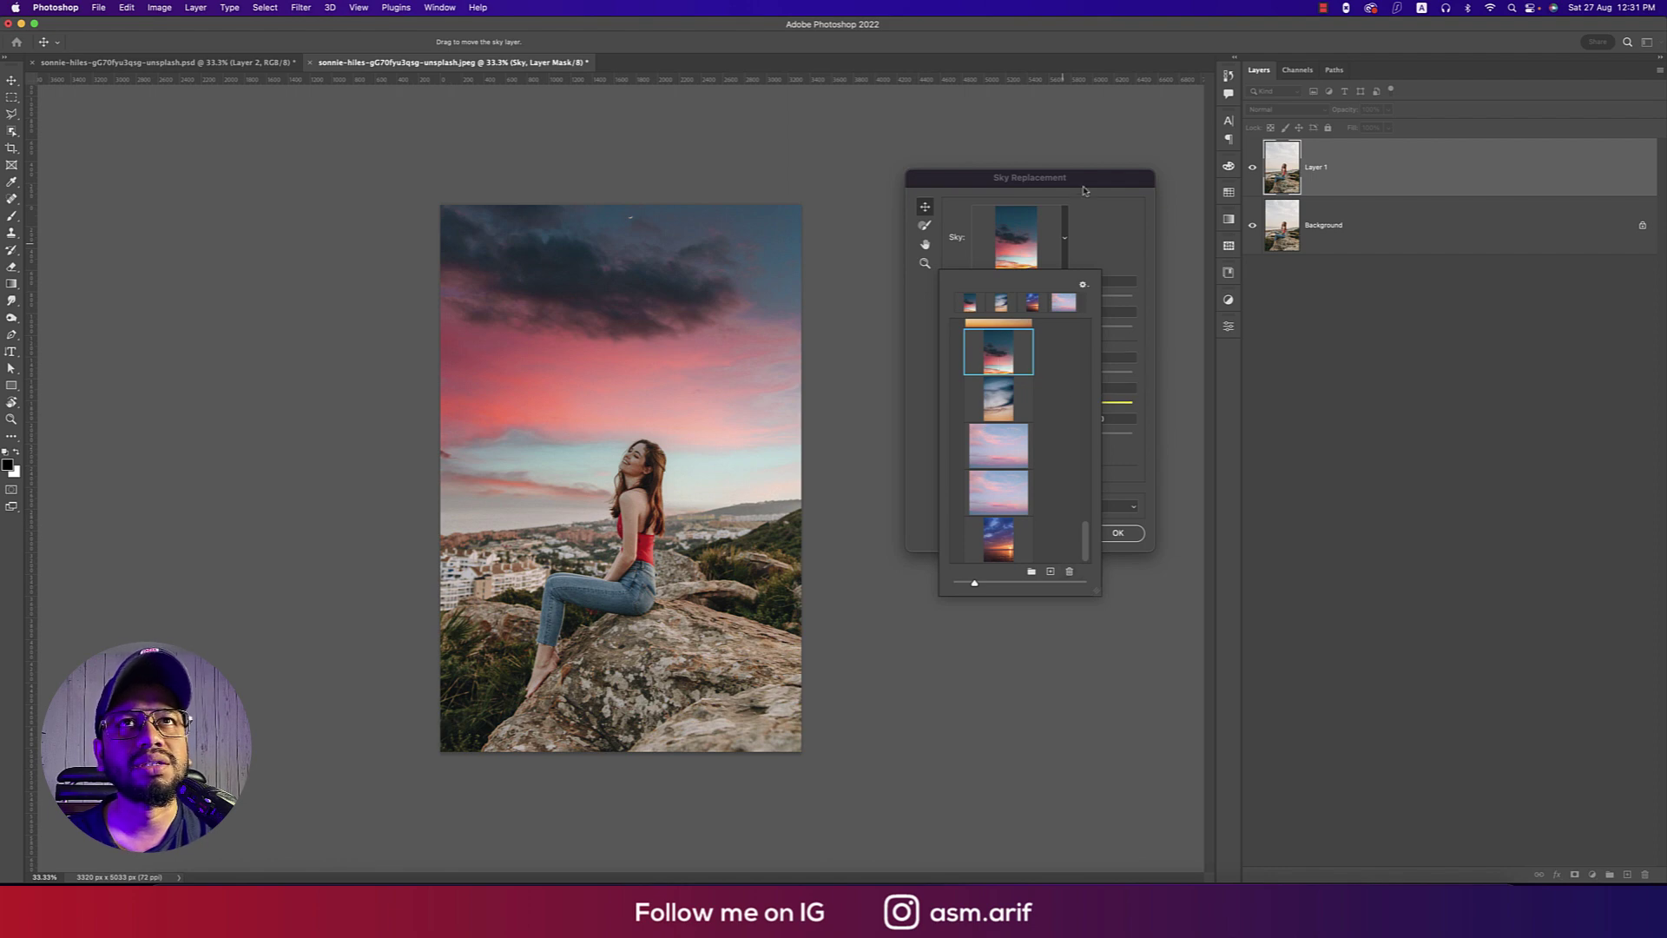
- Set Shift Edge to -20 and select the pink clouds sky
click(1086, 243)
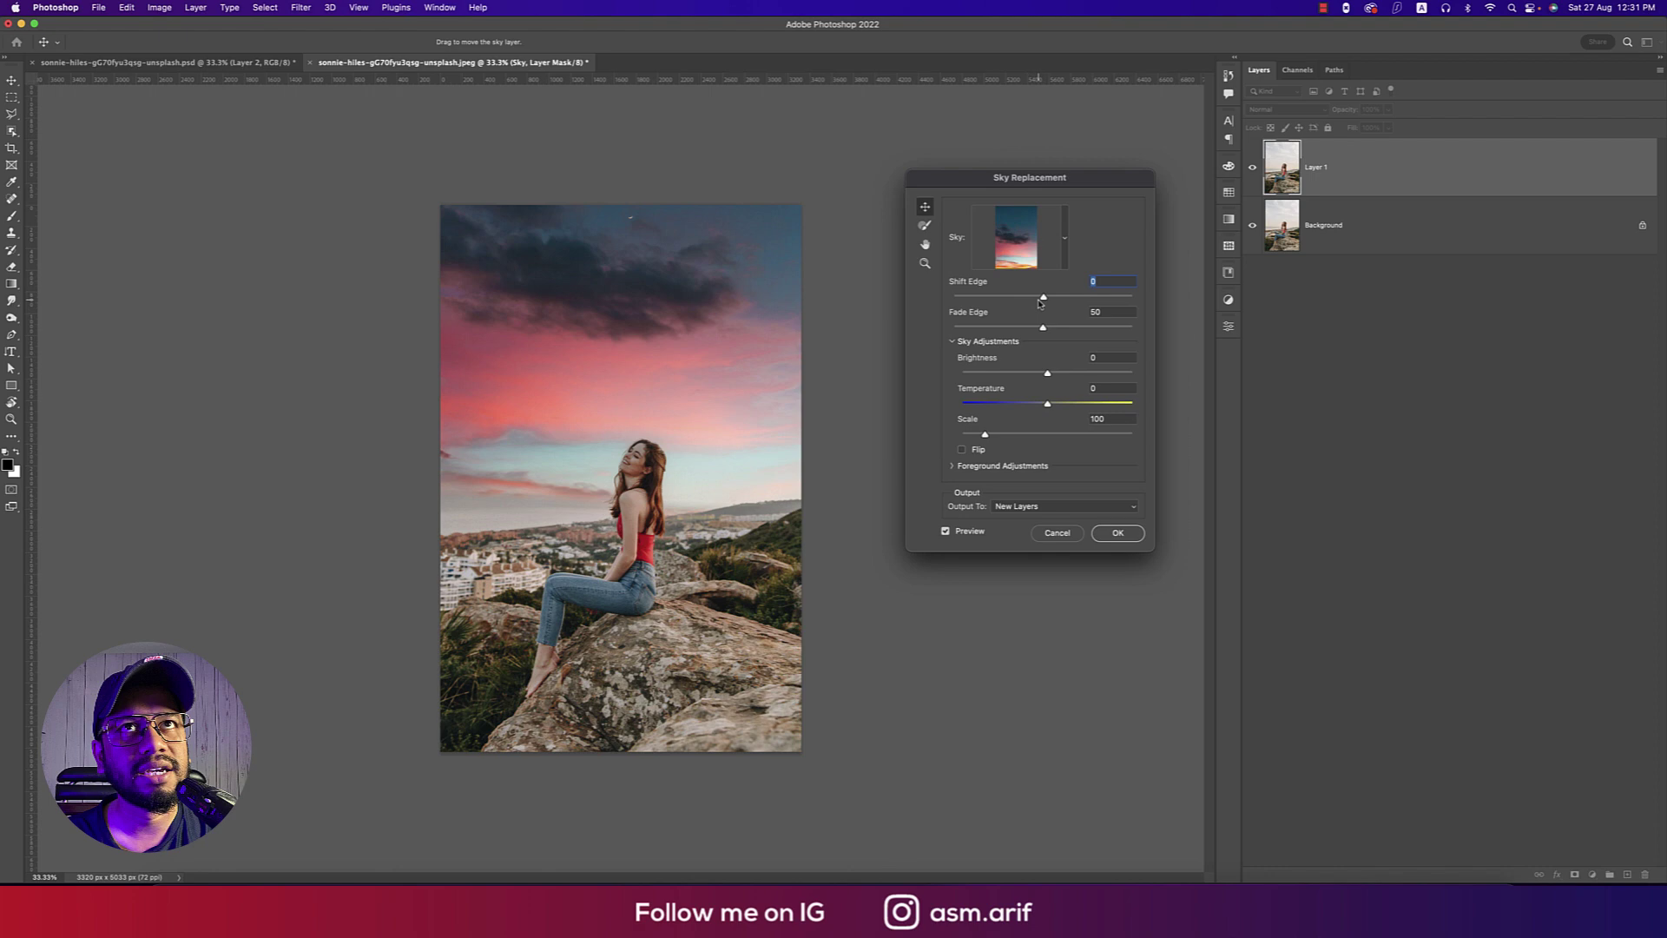
drag(1044, 297, 1026, 301)
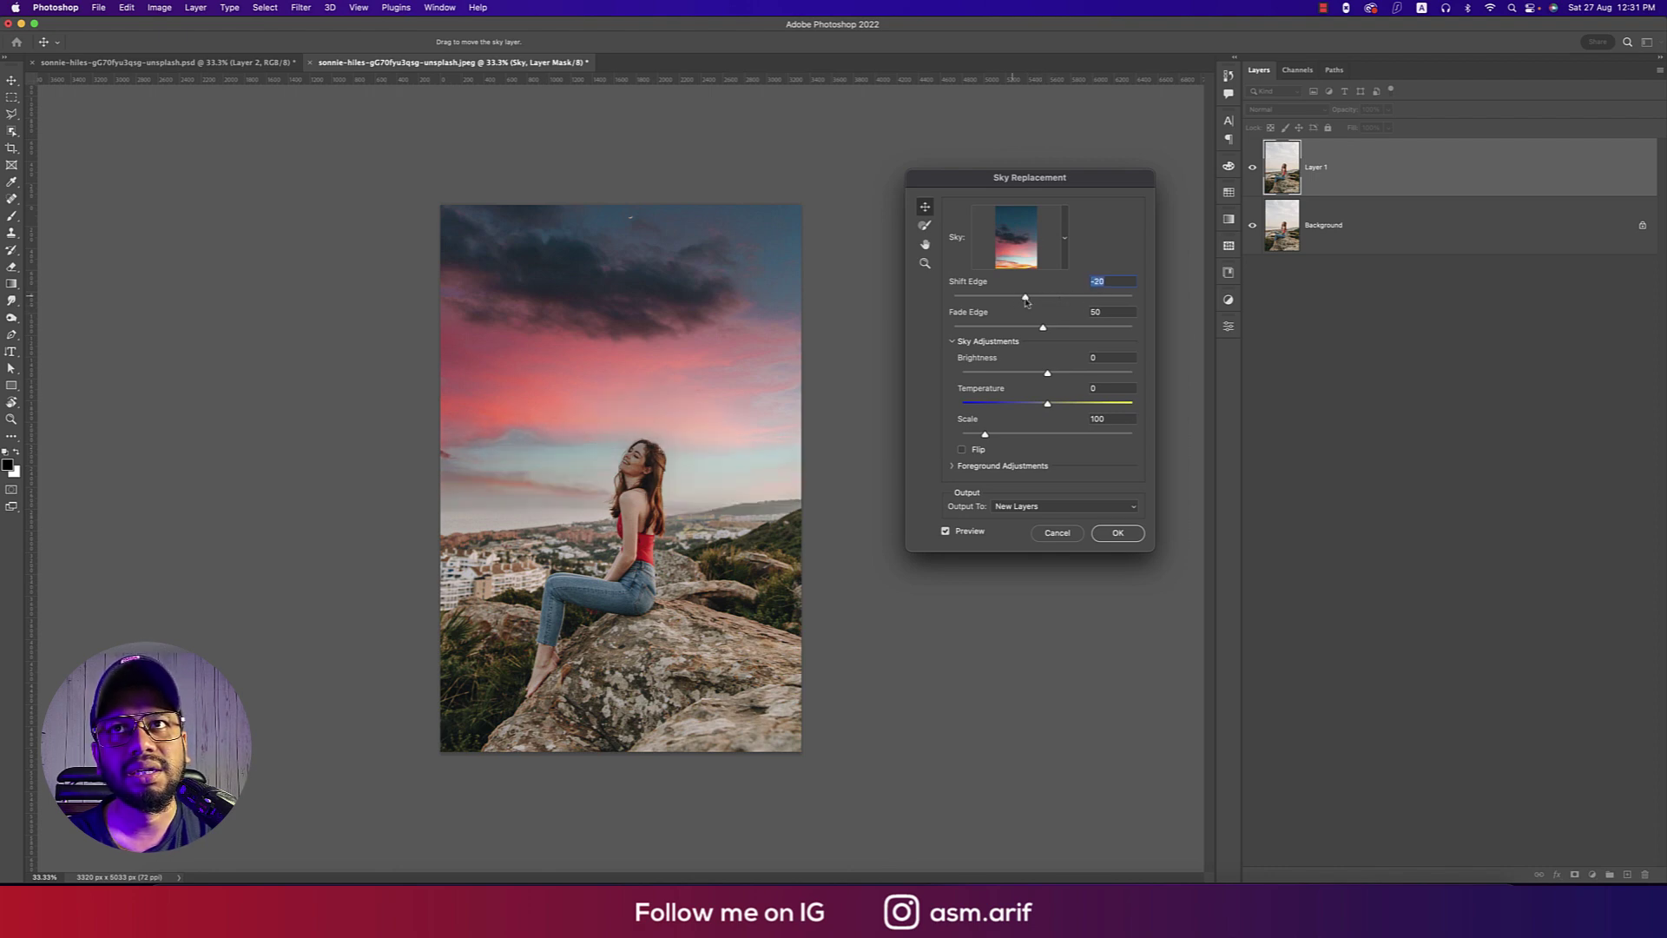
click(1068, 240)
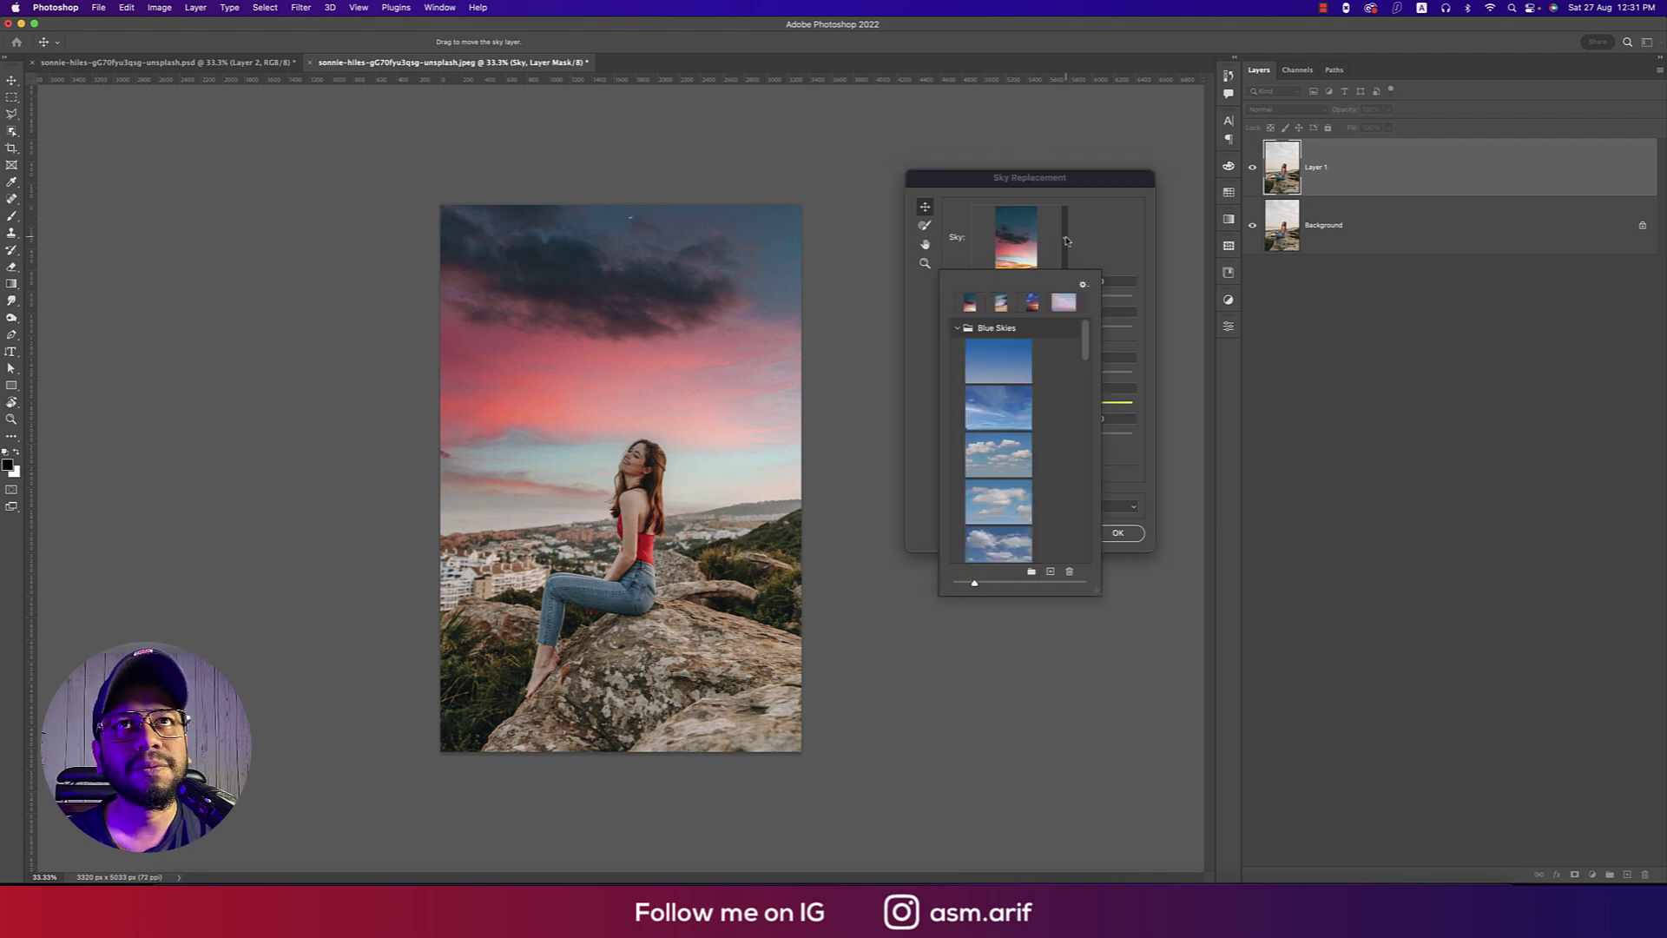
scroll(1037, 489, down, 5)
scroll(1037, 489, down, 5)
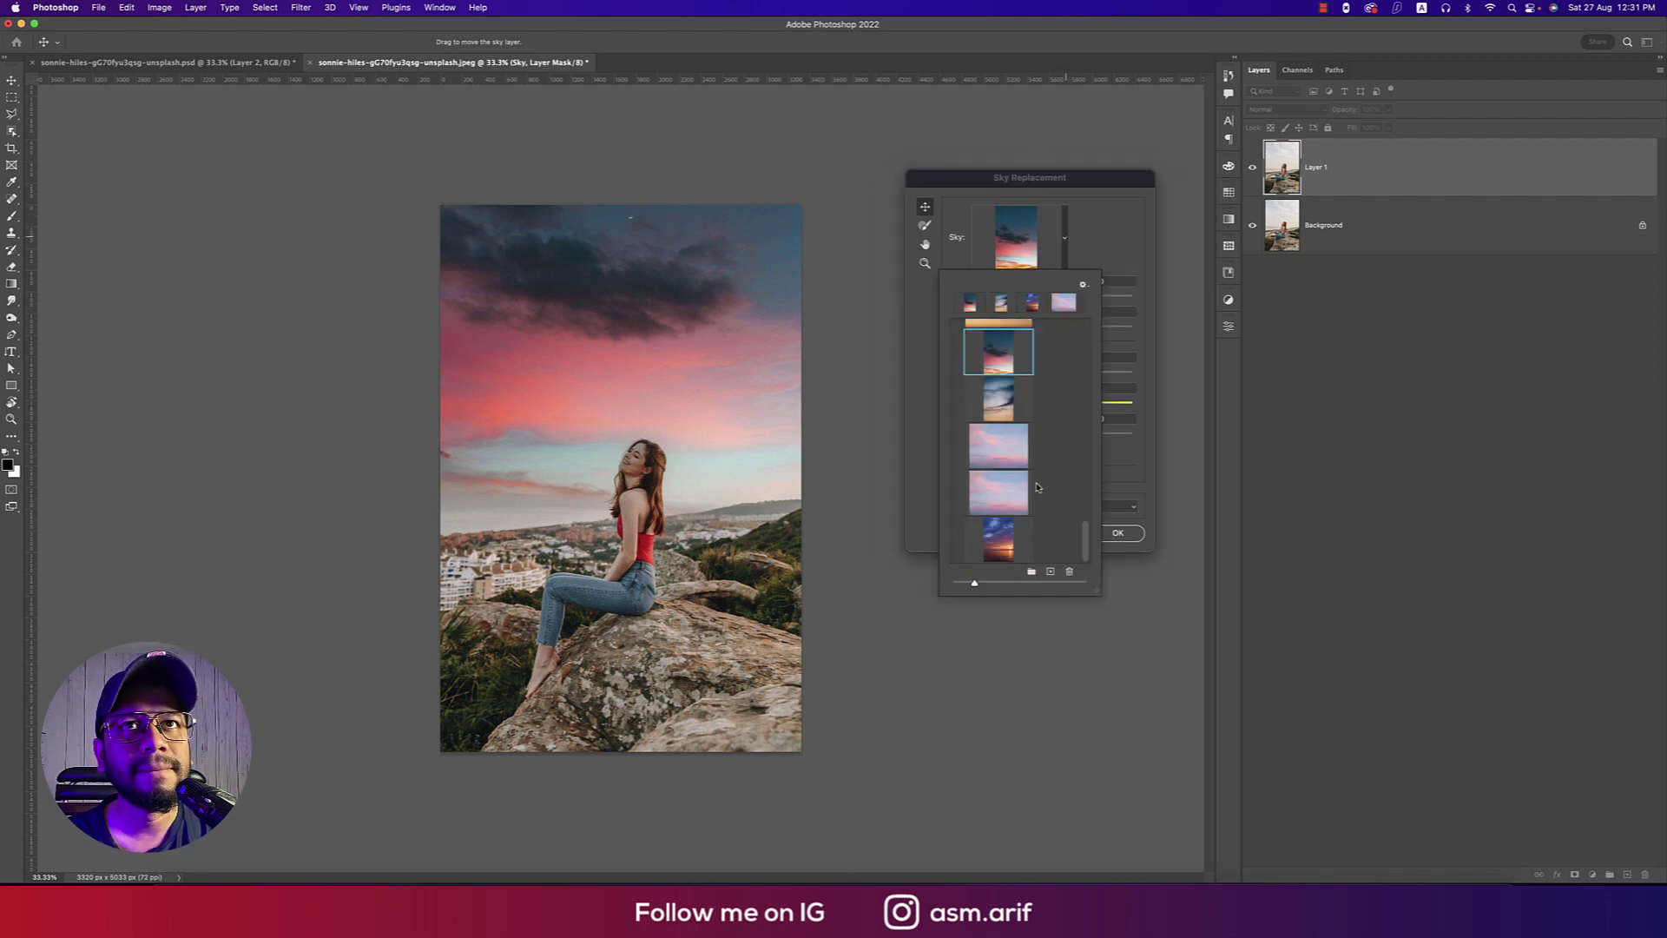
click(994, 447)
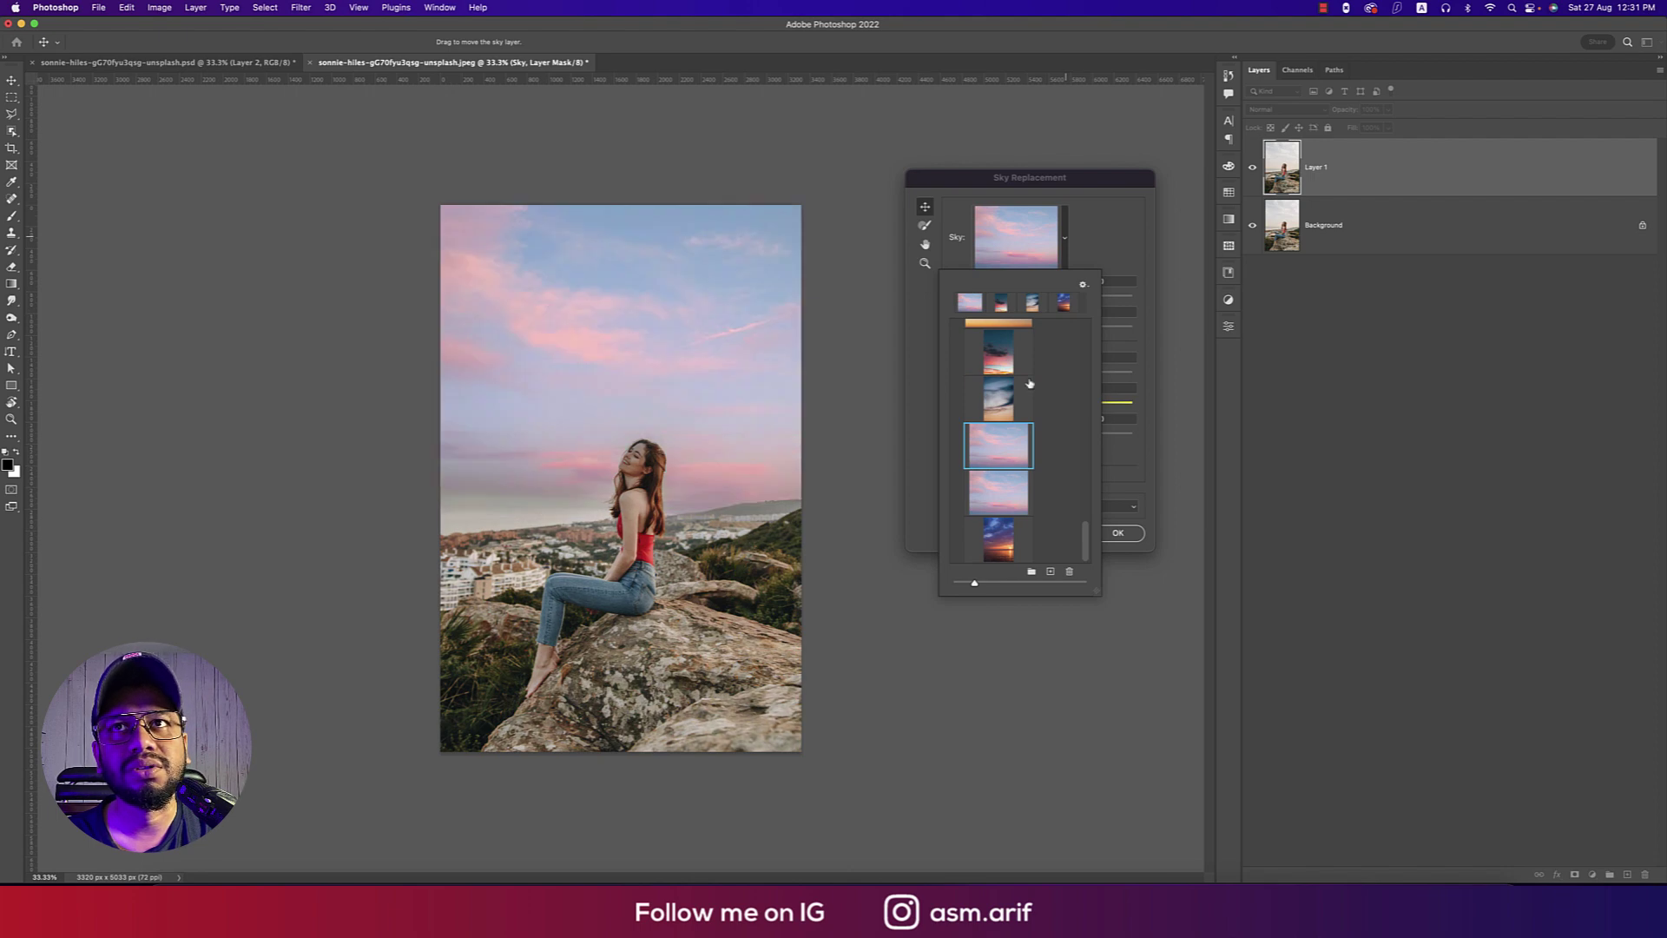
- Adjust the replacement sky to Fade Edge 31, Brightness 11 and Scale 103
click(1081, 243)
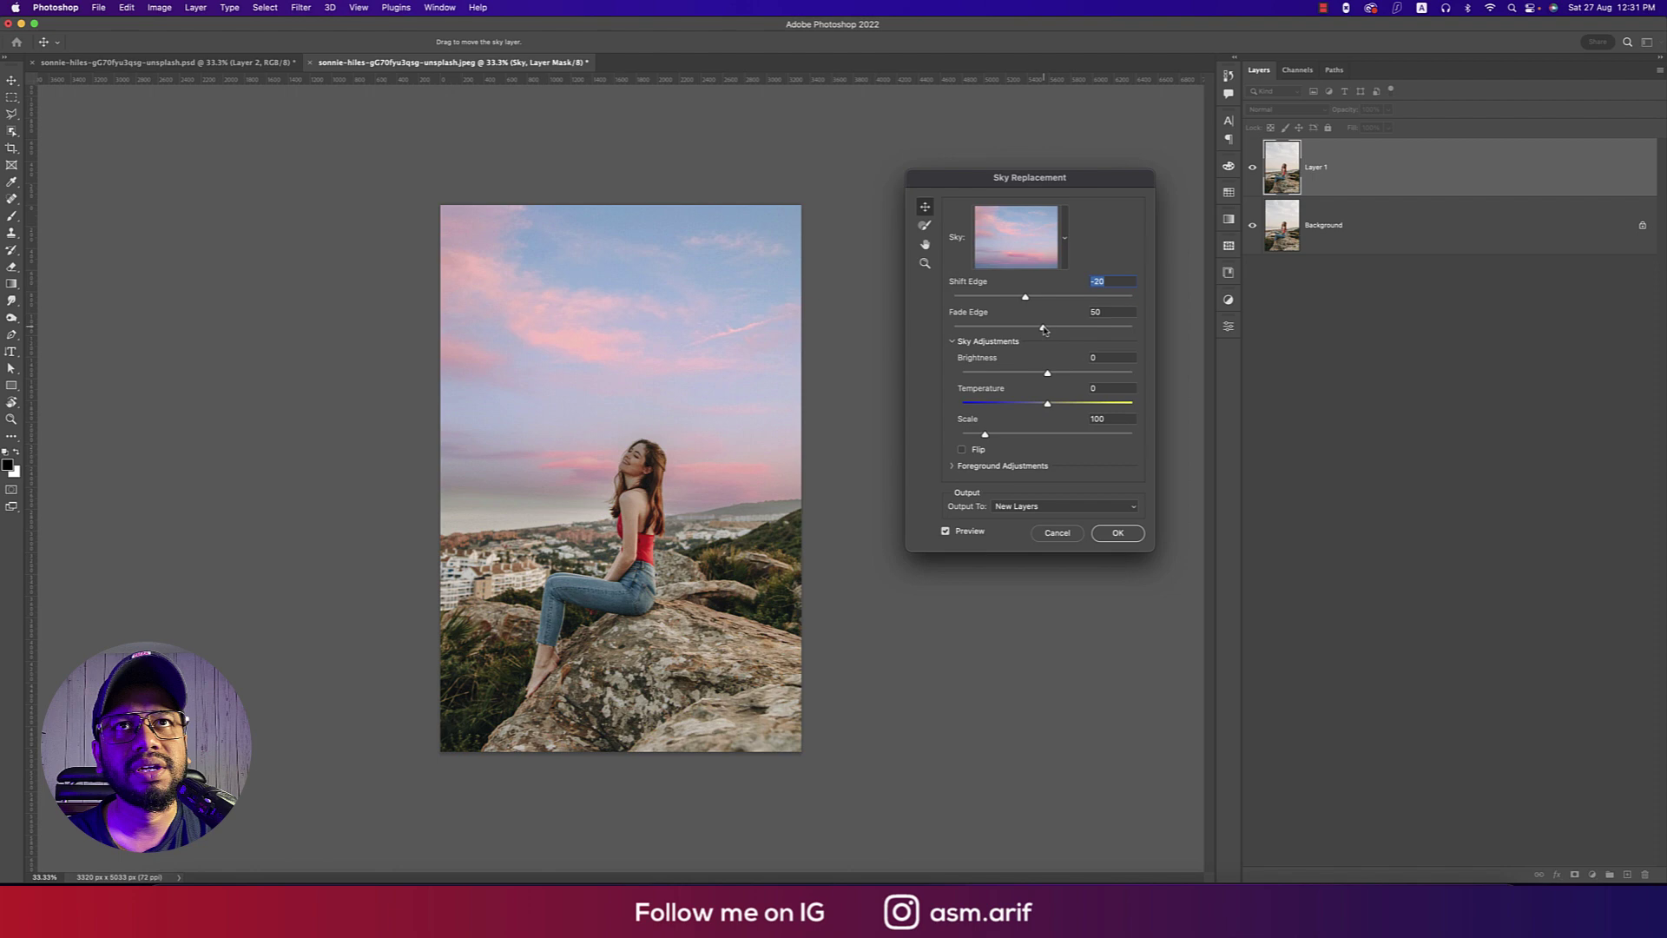
drag(1044, 330, 1087, 335)
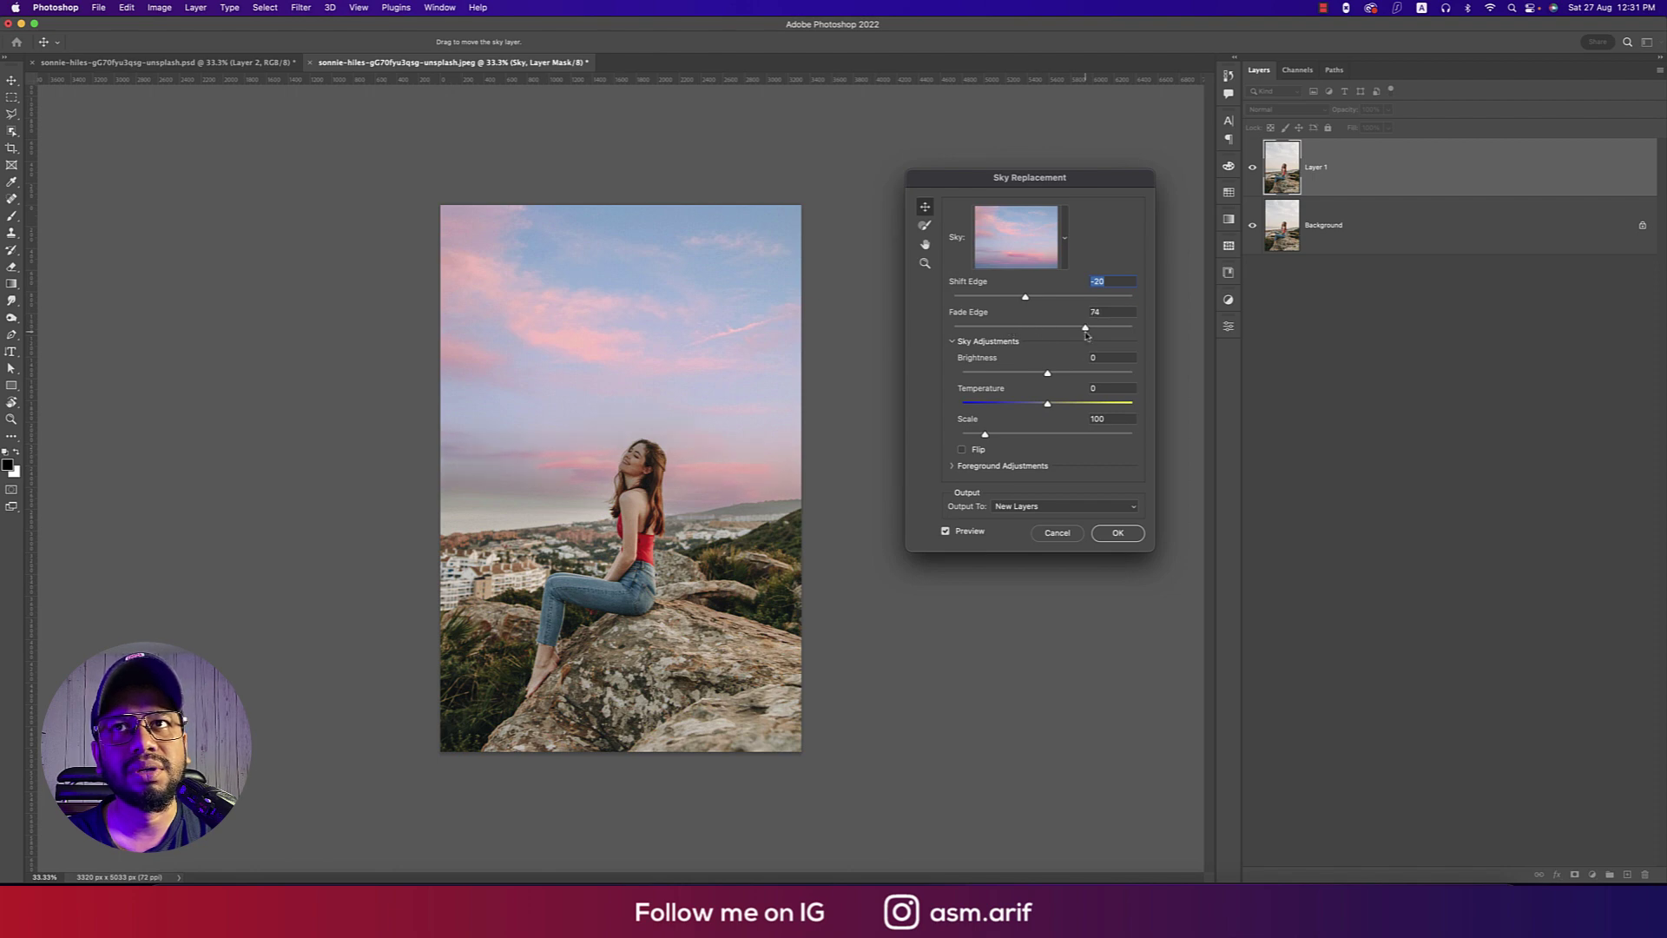
click(1023, 374)
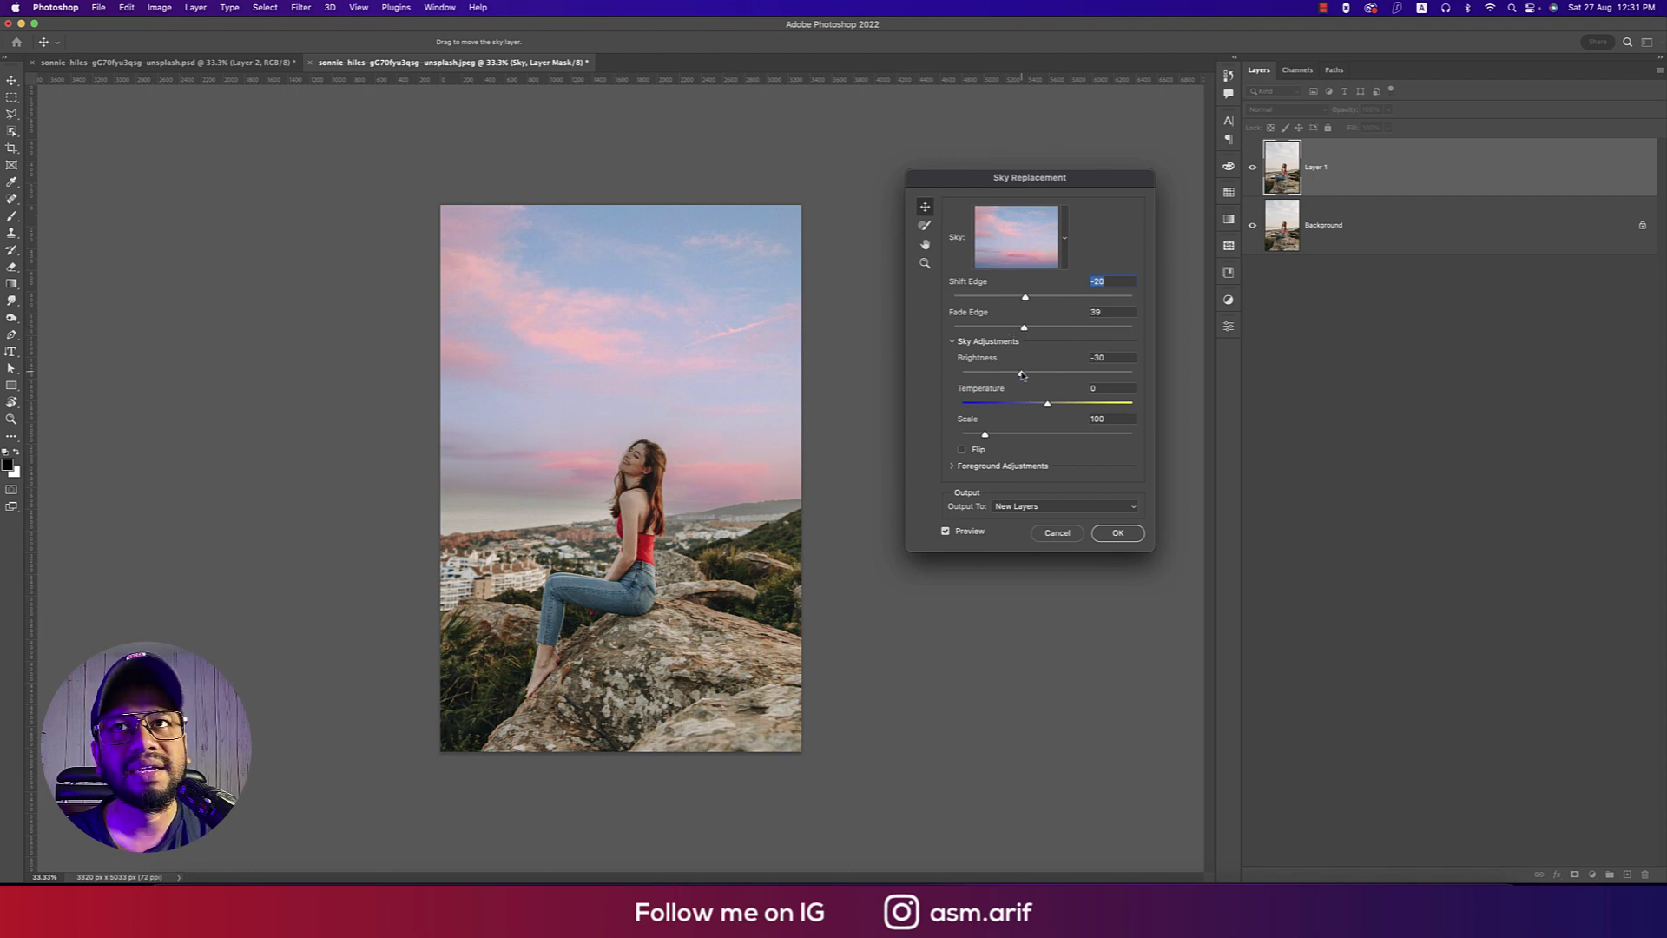
click(1069, 373)
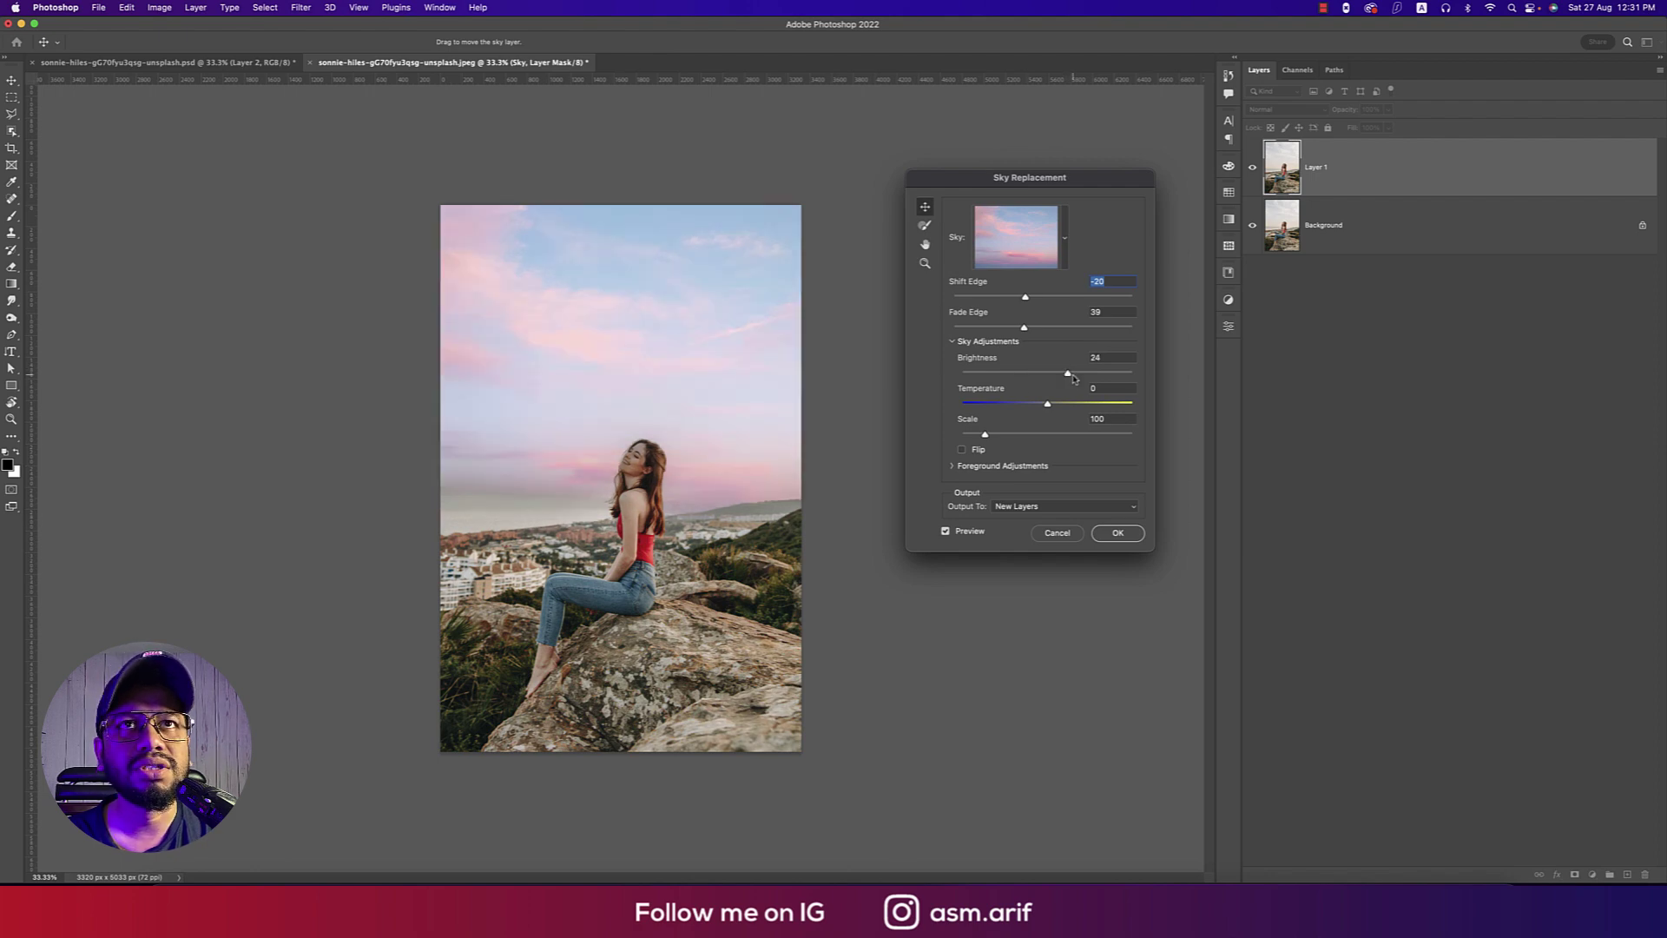
mouse_move(1067, 373)
mouse_down()
mouse_move(1041, 373)
mouse_move(1056, 376)
mouse_up()
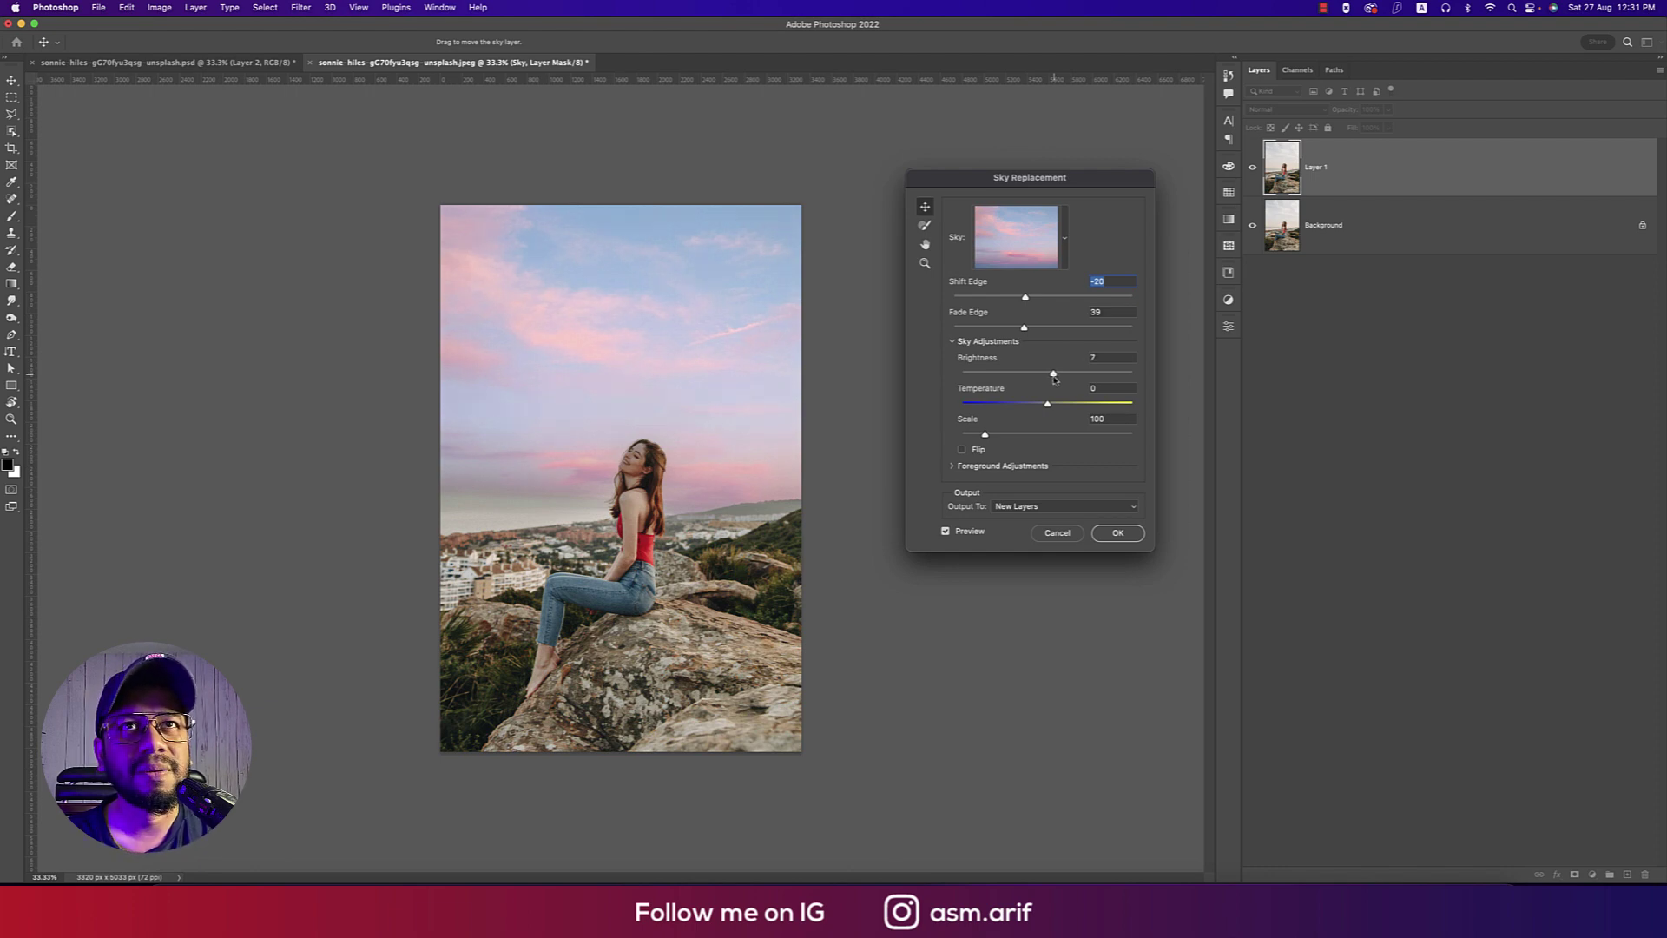
drag(1054, 379, 1058, 378)
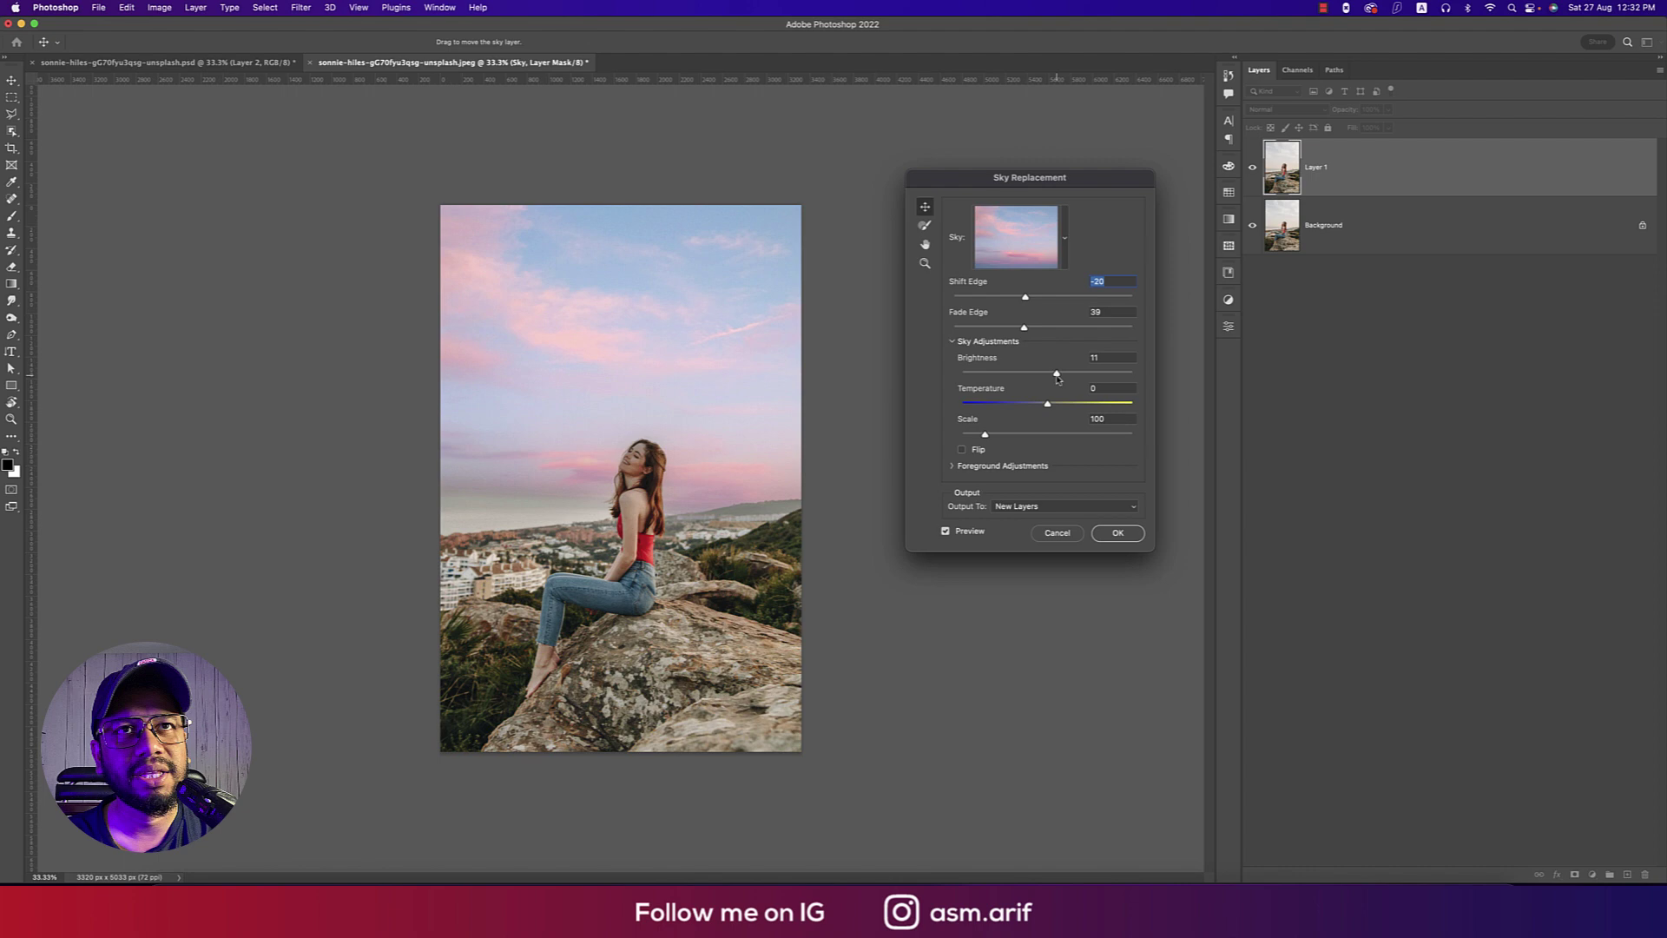
mouse_move(987, 436)
mouse_down()
mouse_move(1097, 443)
mouse_move(989, 435)
mouse_up()
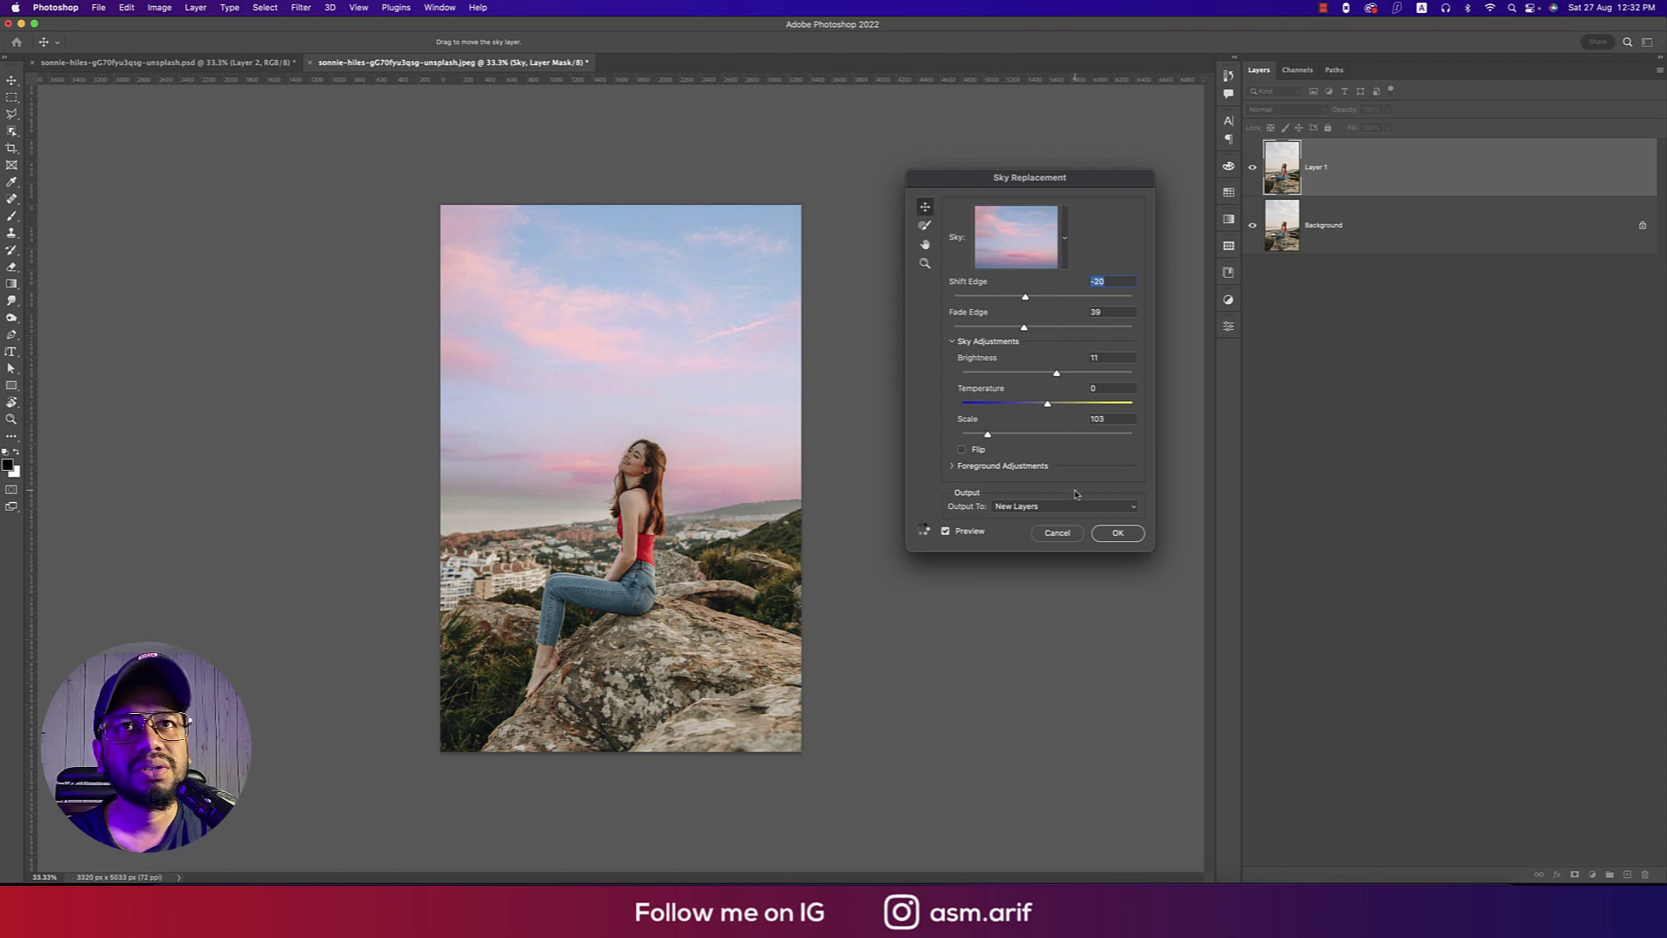
- Keep Output To: New Layers and apply the sky replacement
click(1126, 507)
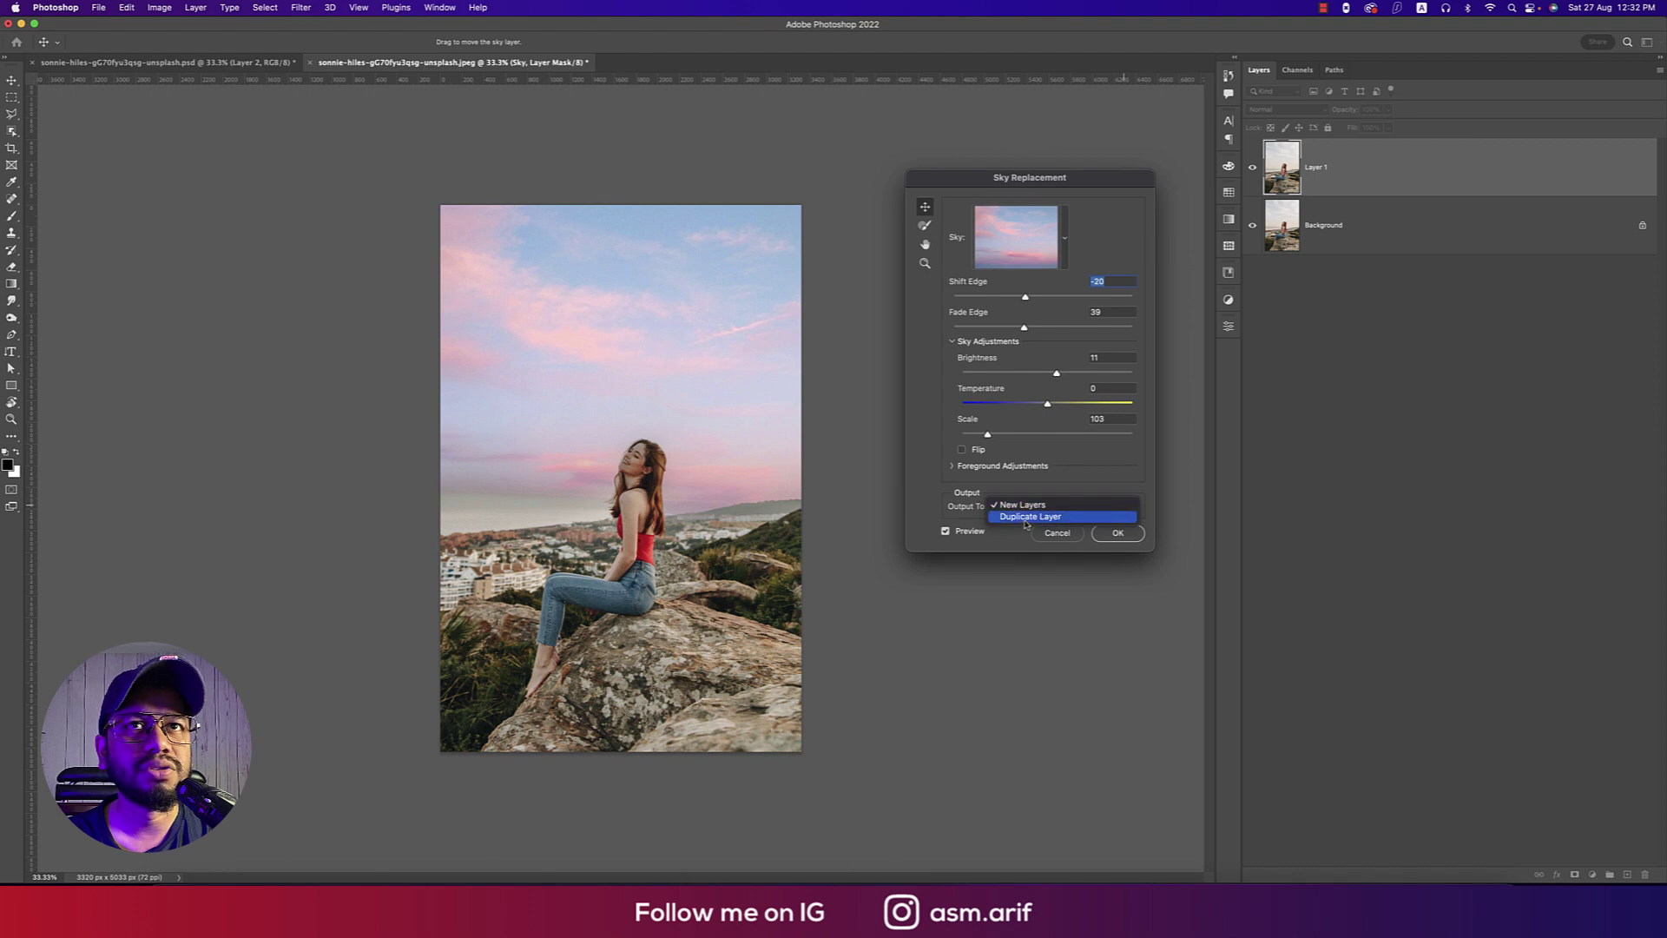
click(1043, 504)
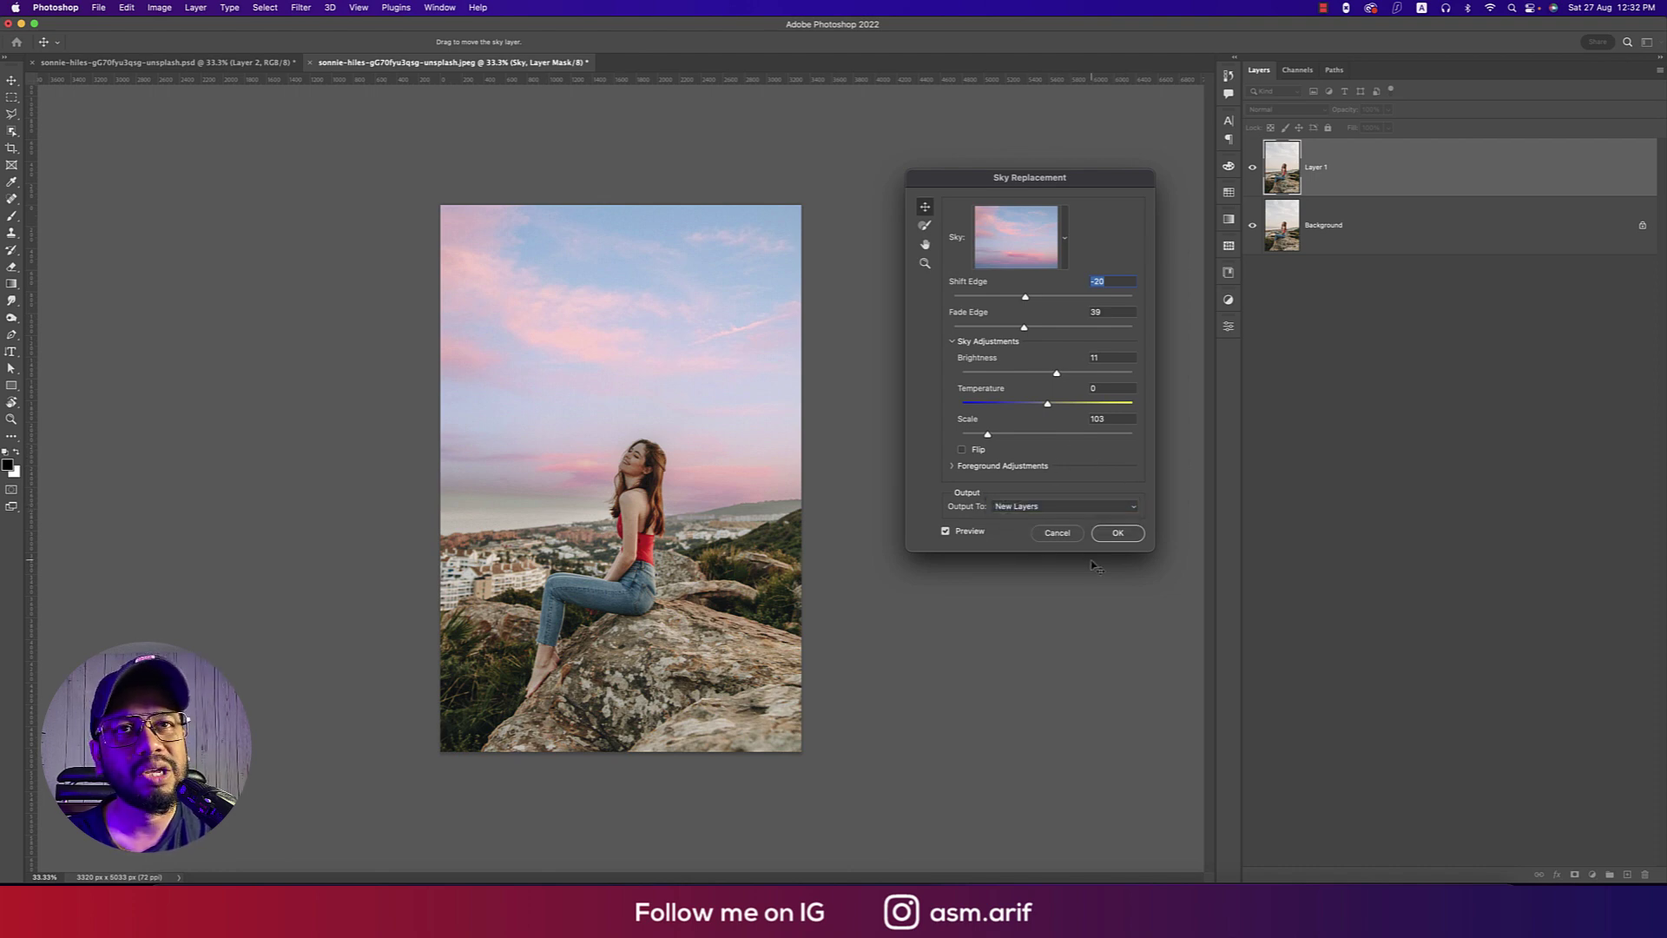
click(1115, 536)
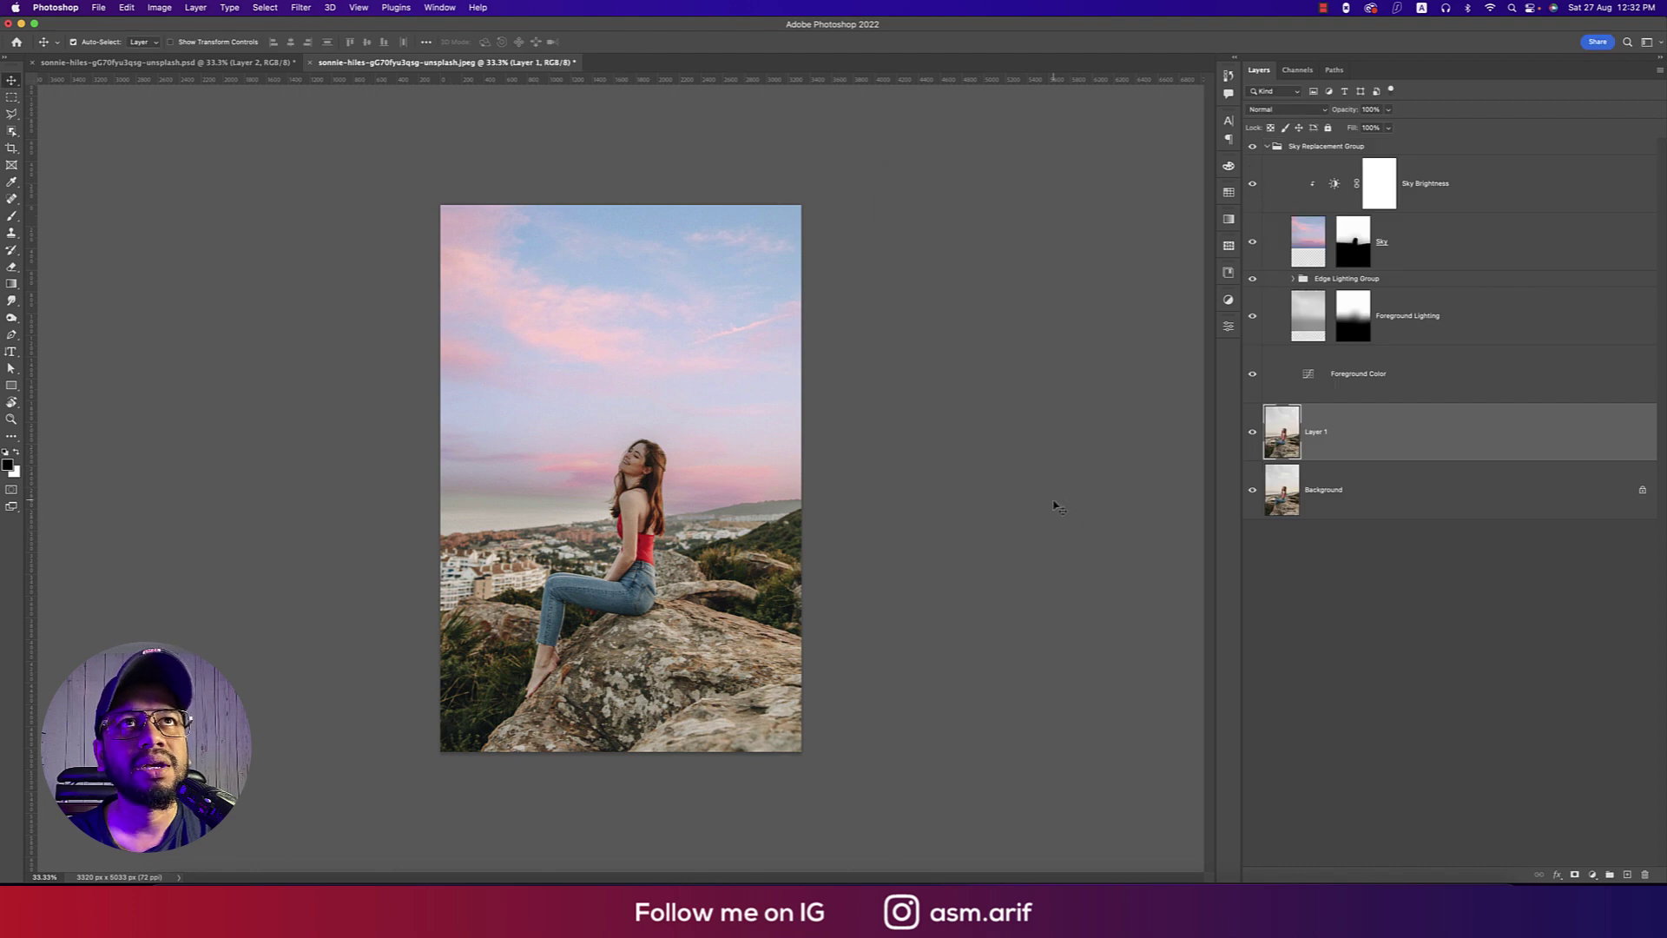
- Toggle the Sky Replacement Group's visibility to compare the new sky with the original
click(1255, 147)
click(1256, 147)
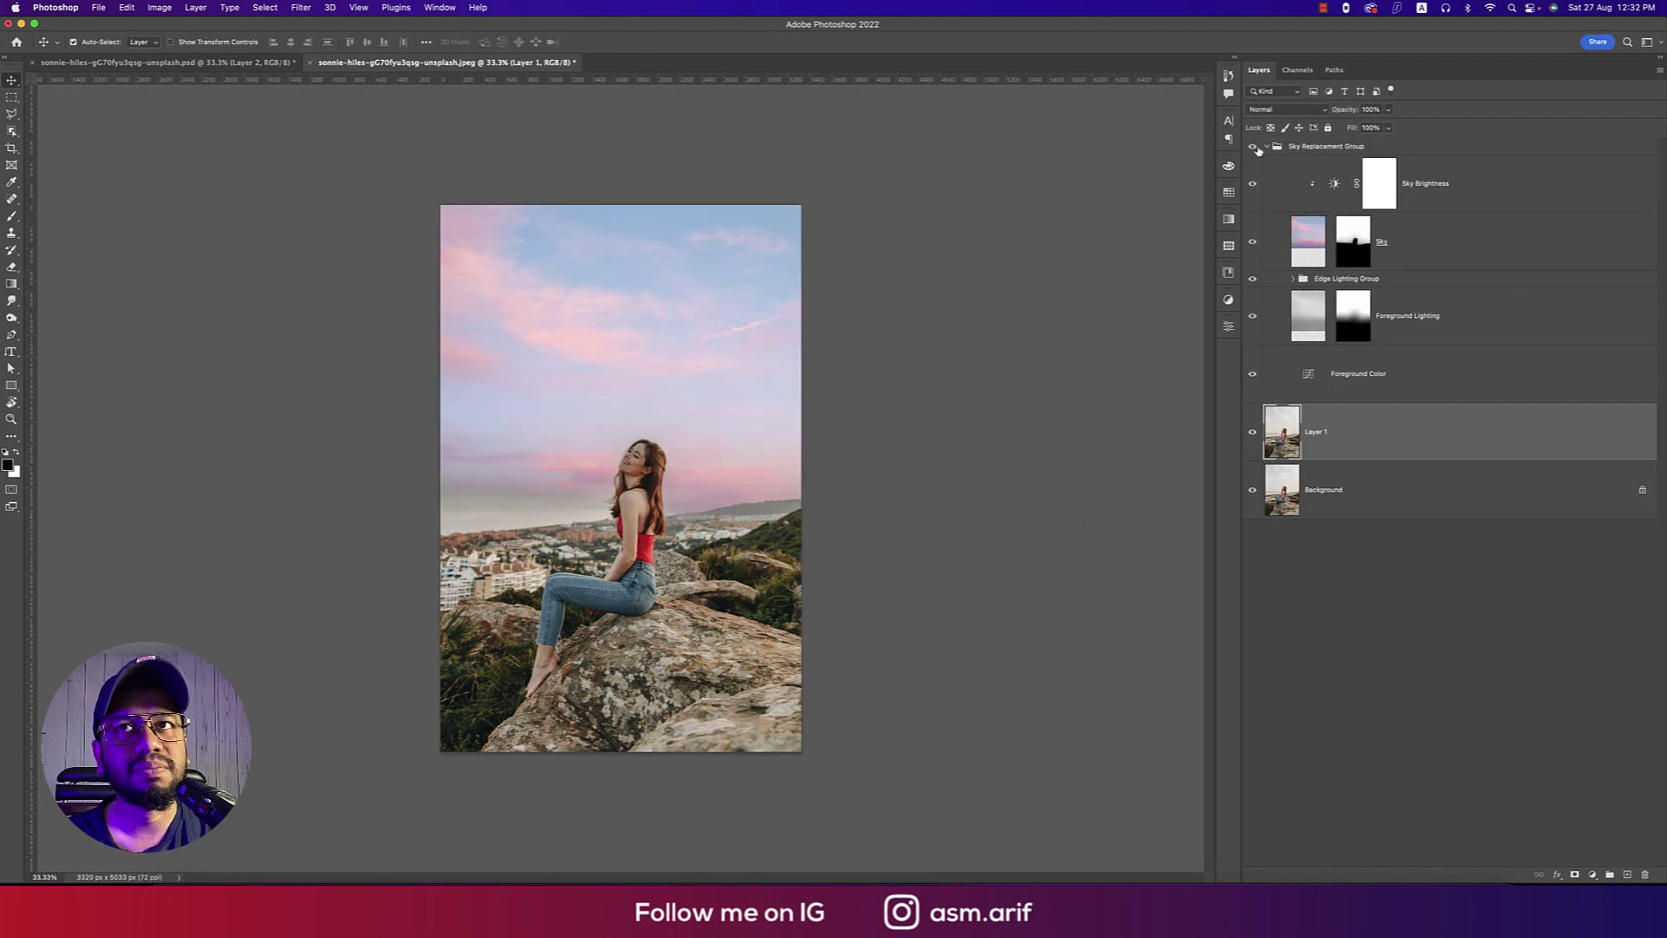
click(1255, 148)
click(1254, 146)
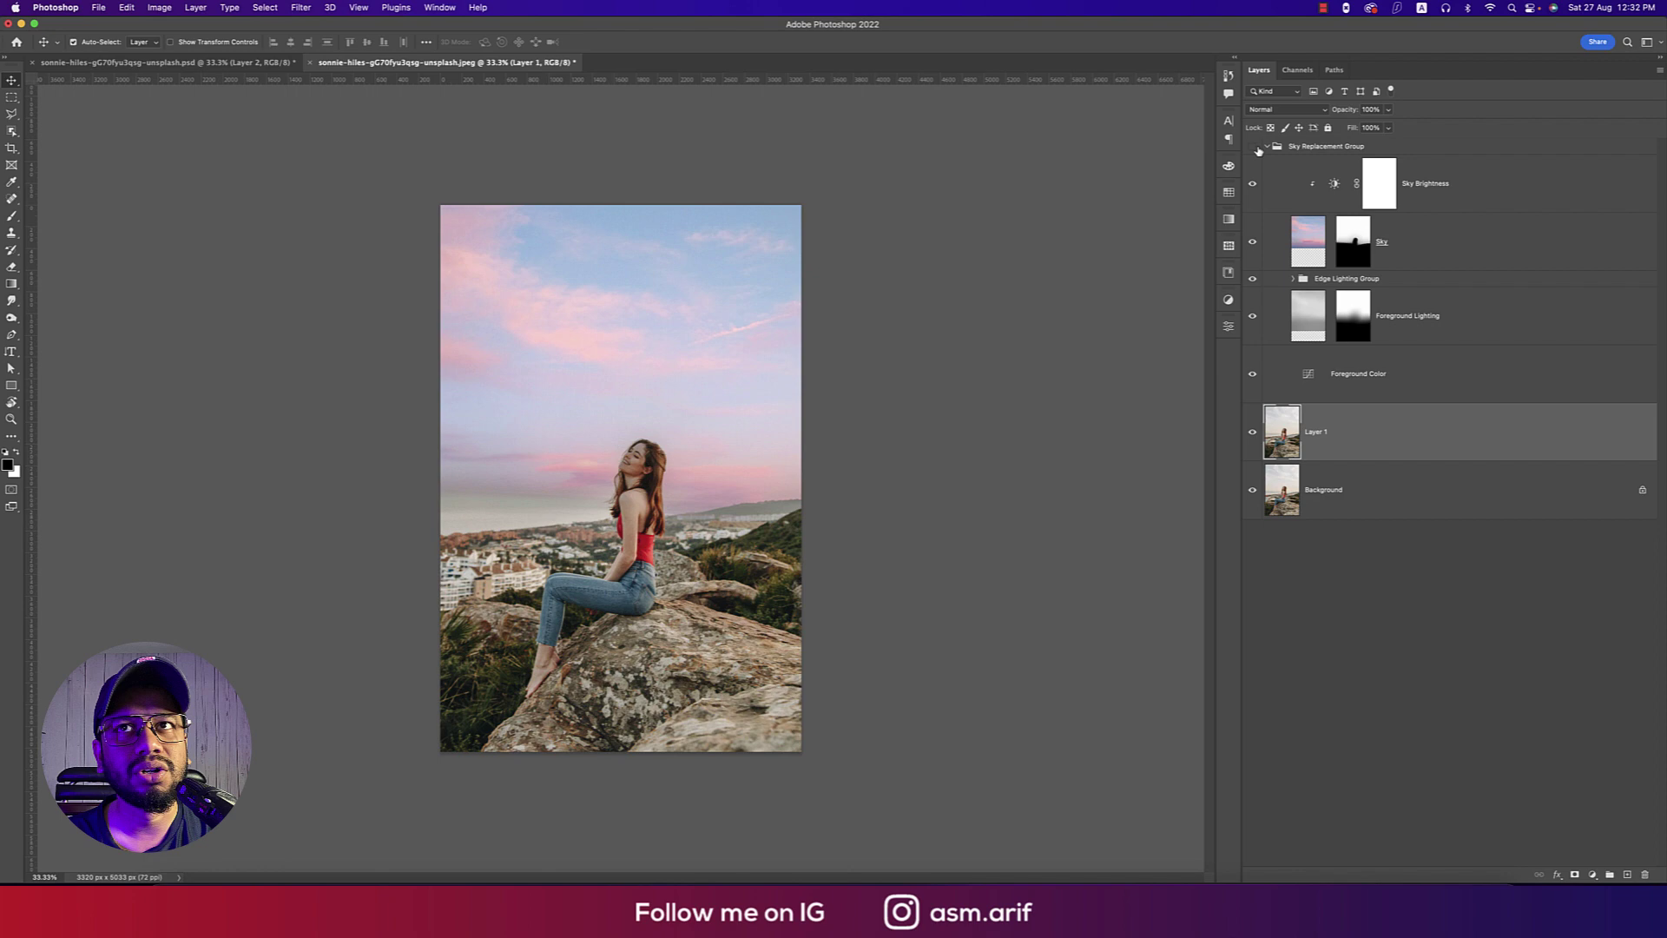
click(1254, 147)
click(1254, 147)
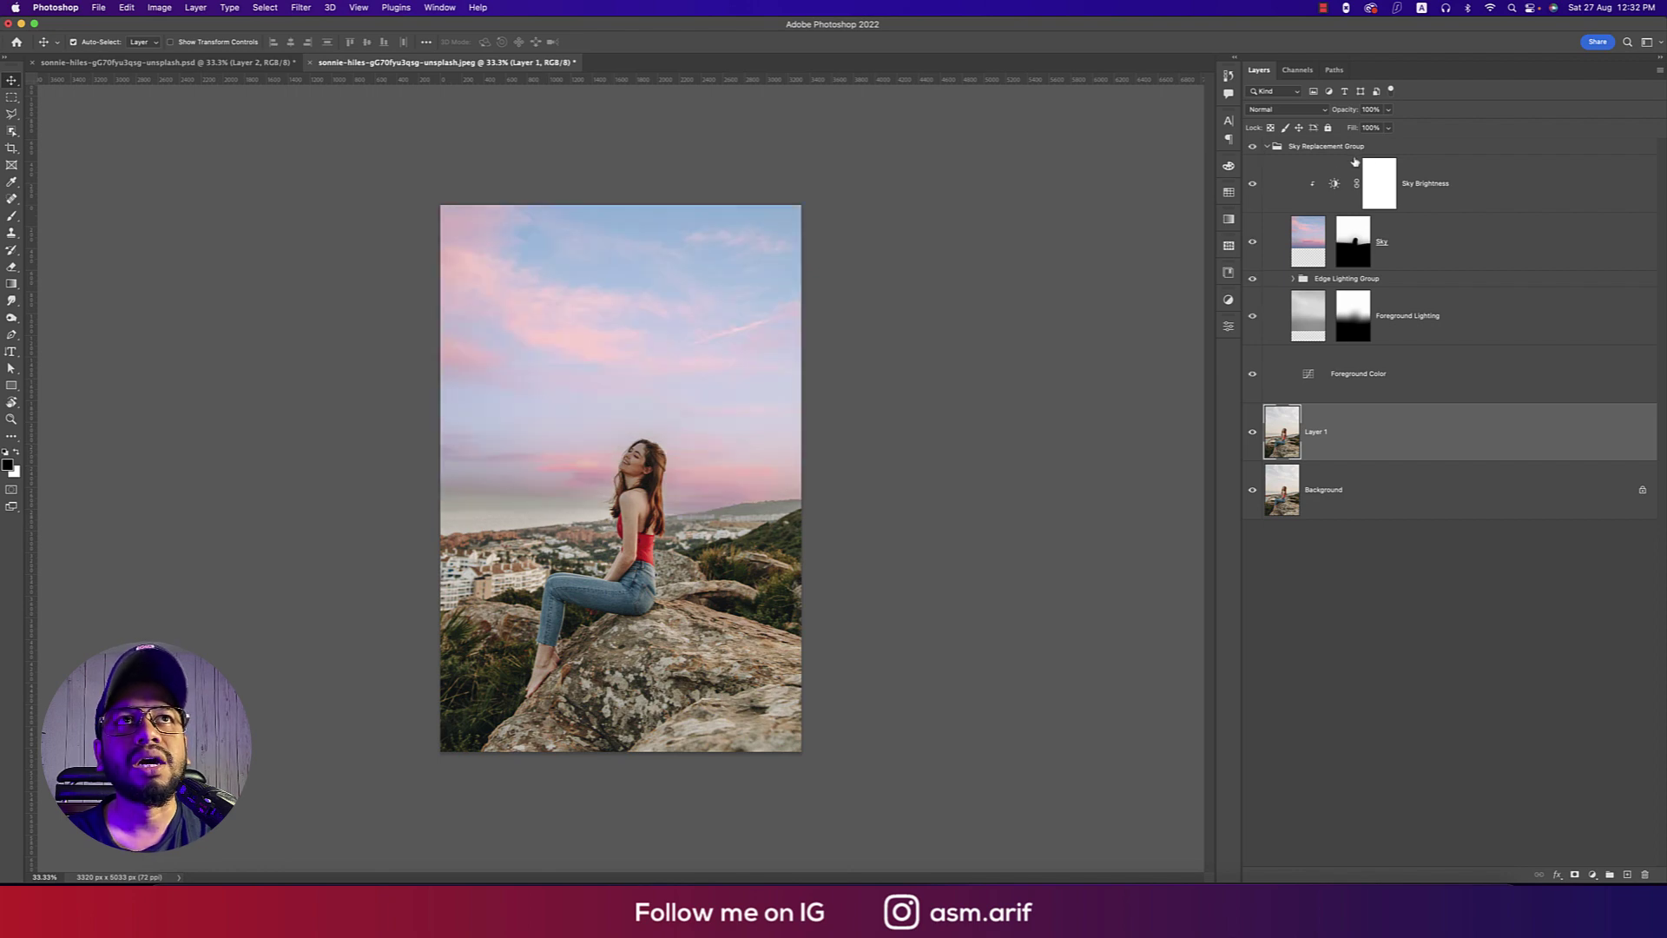
- Add a Color Lookup layer using DropBlues.3DL above the collapsed sky group, comparing it on and off
click(1267, 147)
click(1346, 148)
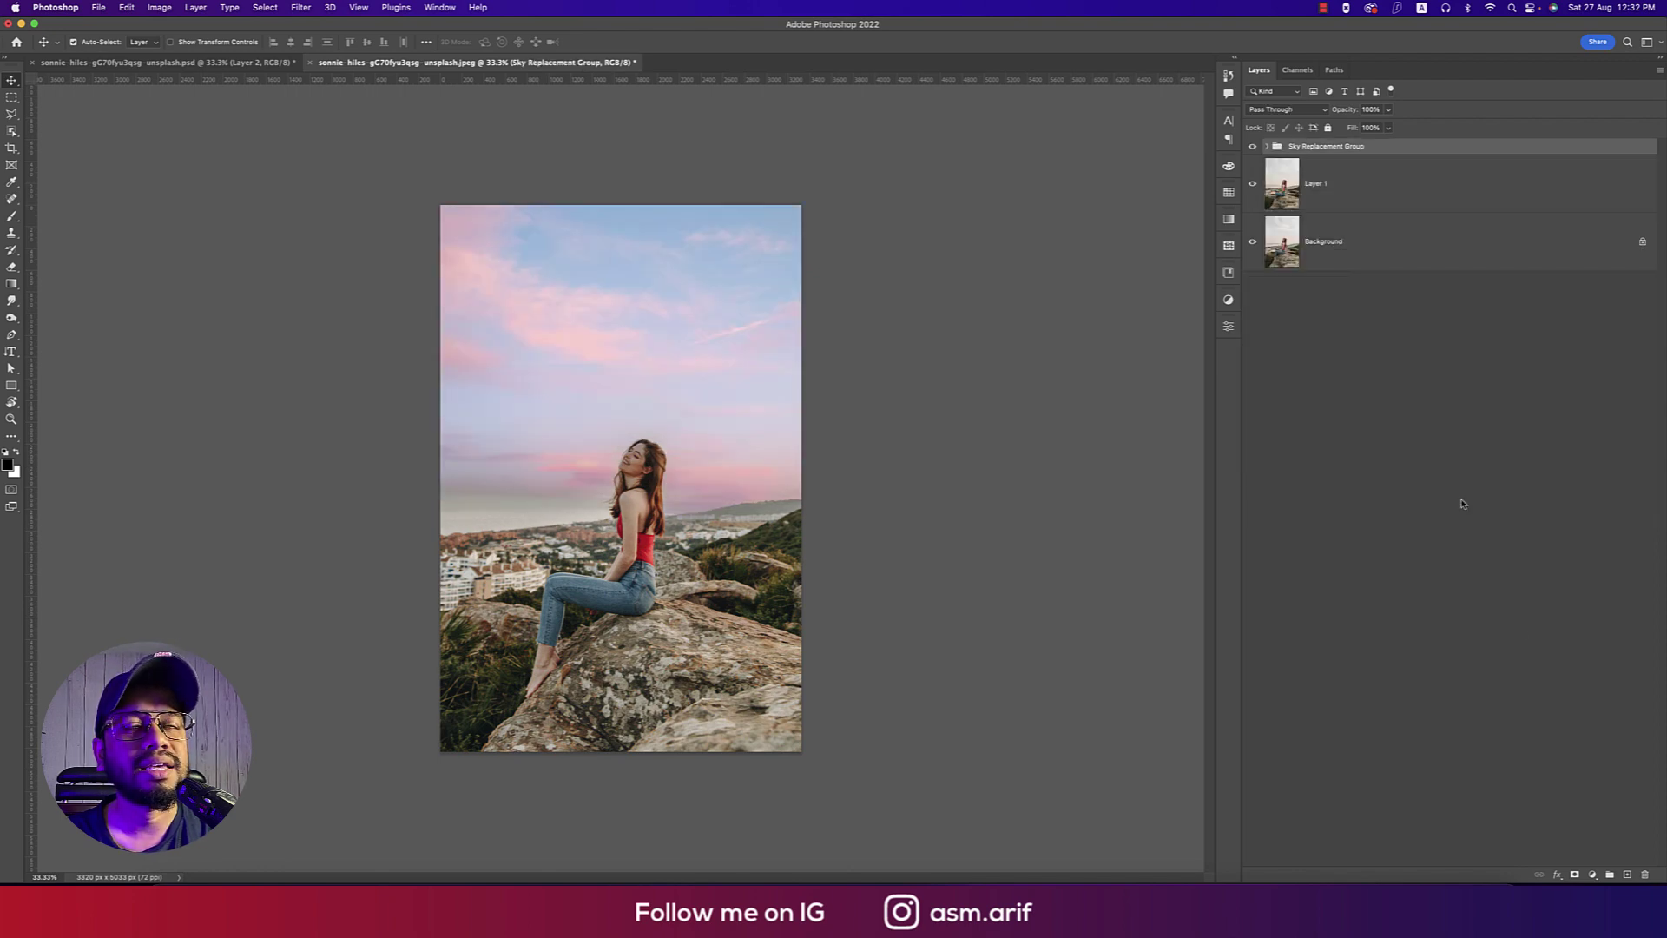
click(1593, 874)
click(1607, 772)
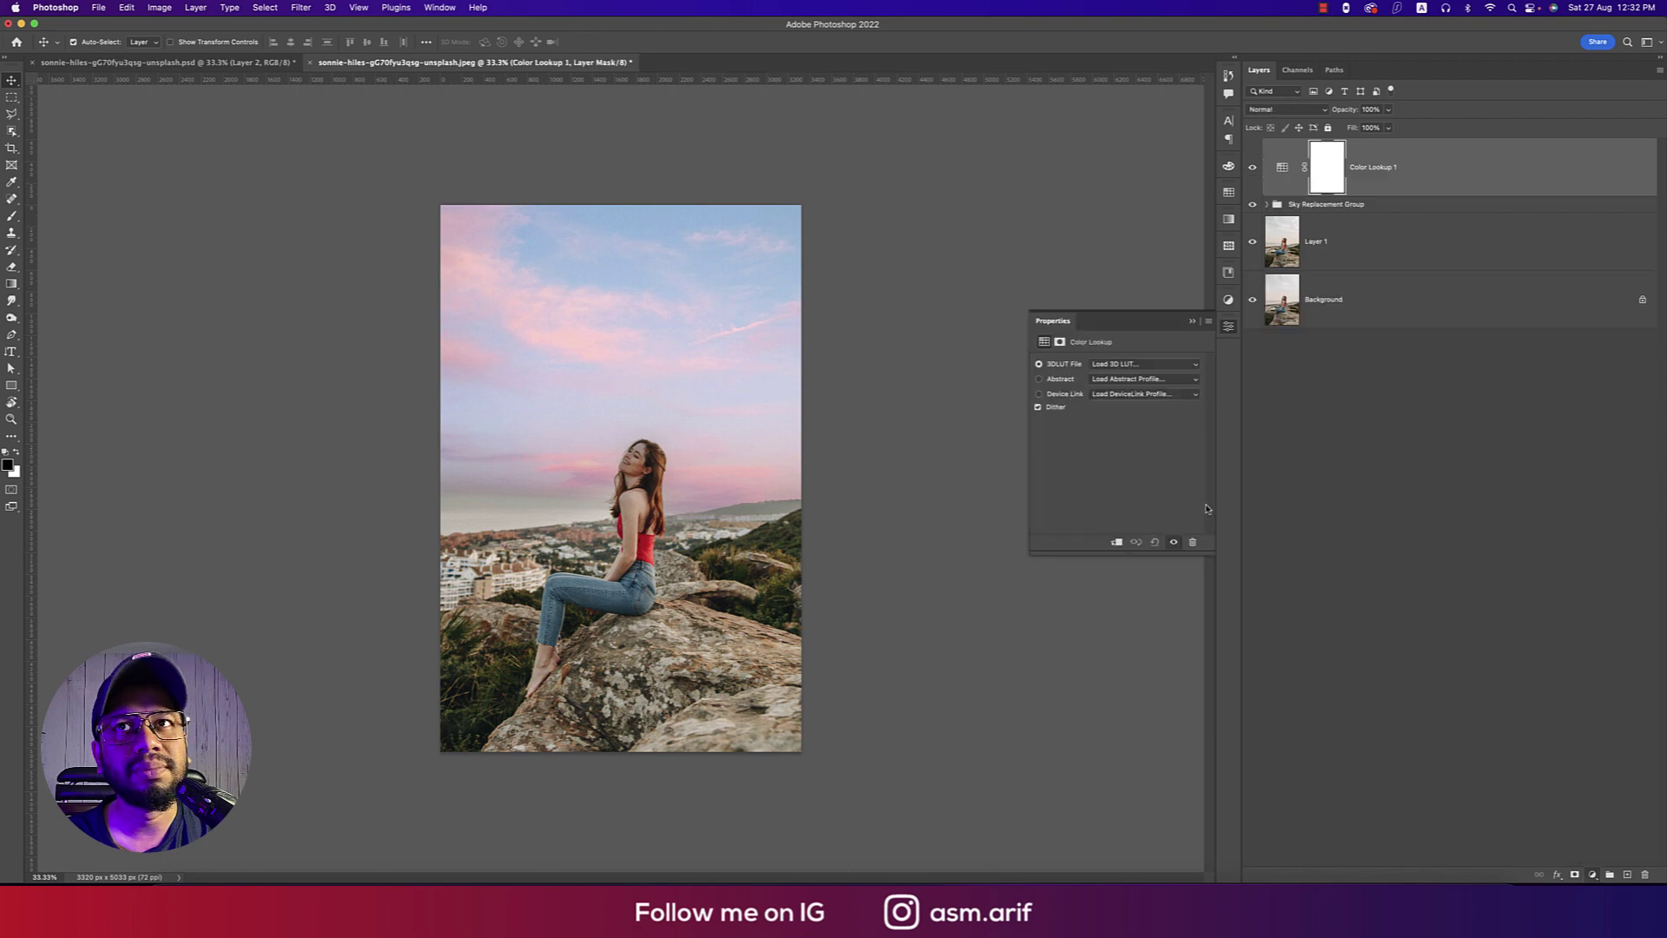
click(1130, 366)
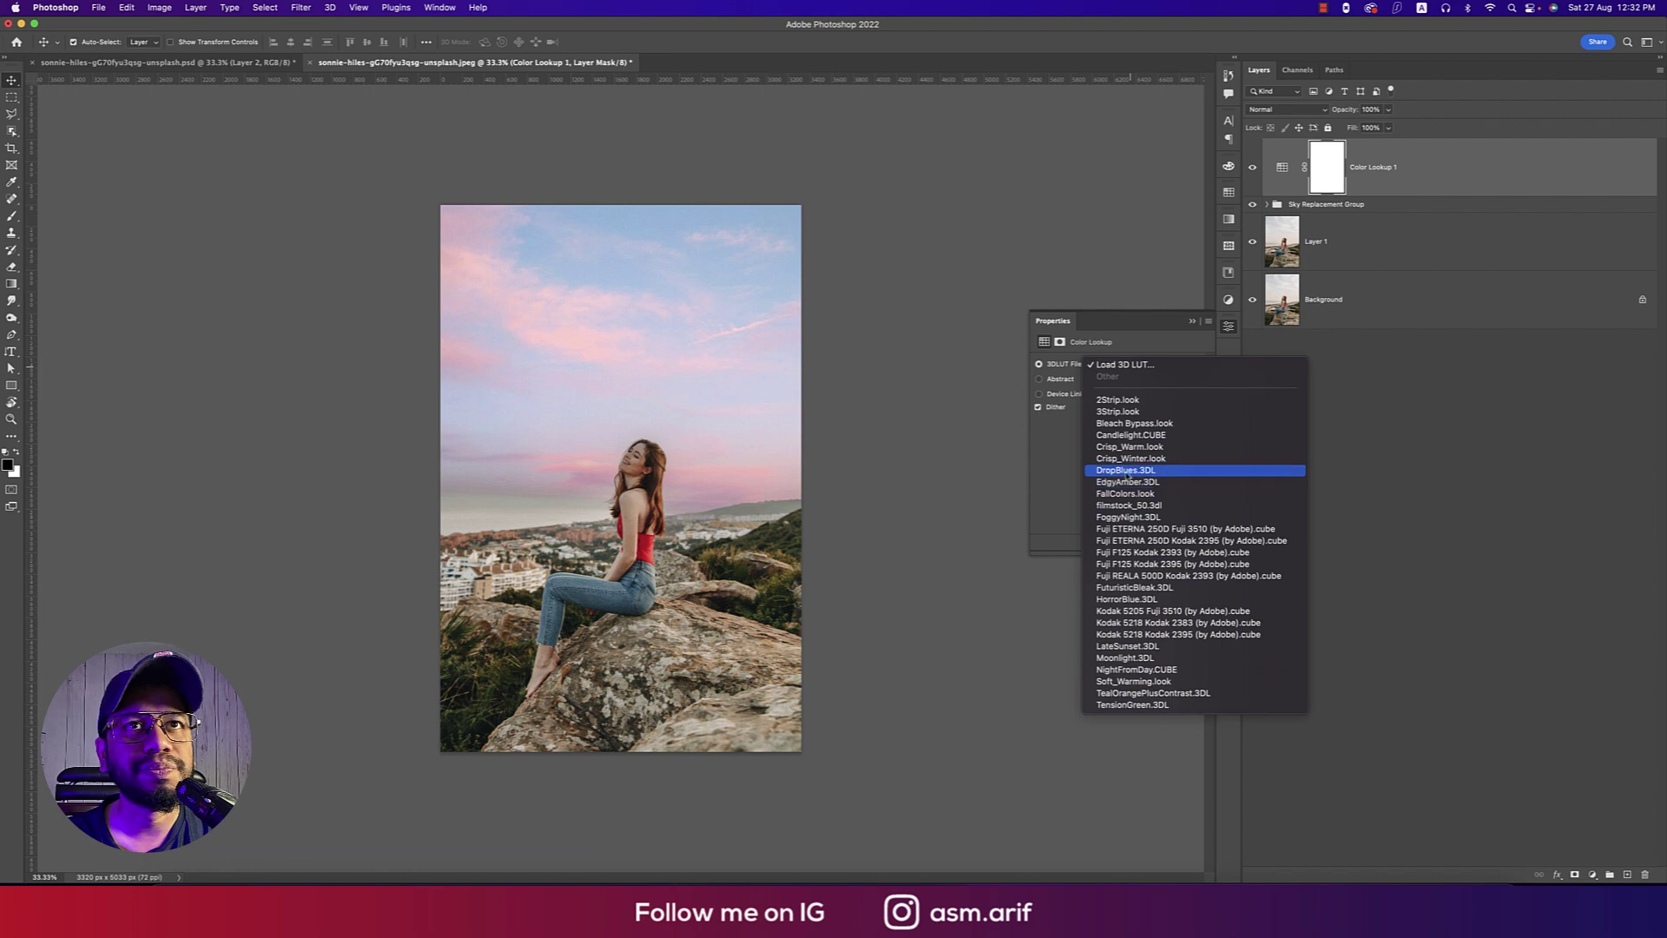
click(1162, 473)
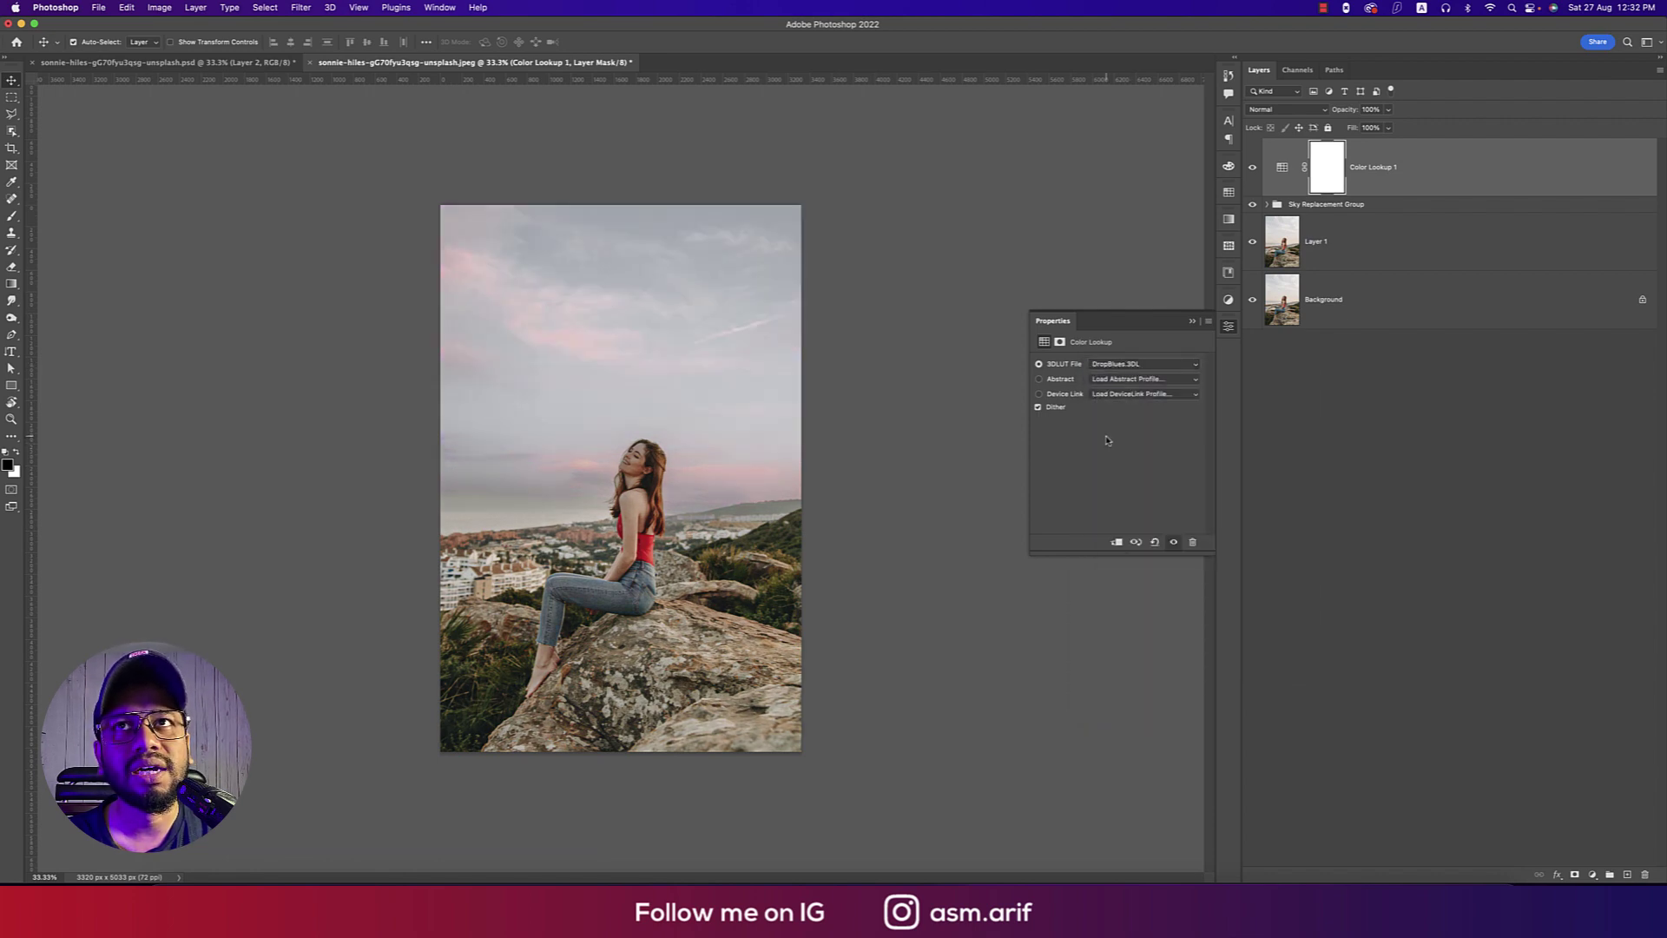
click(1191, 320)
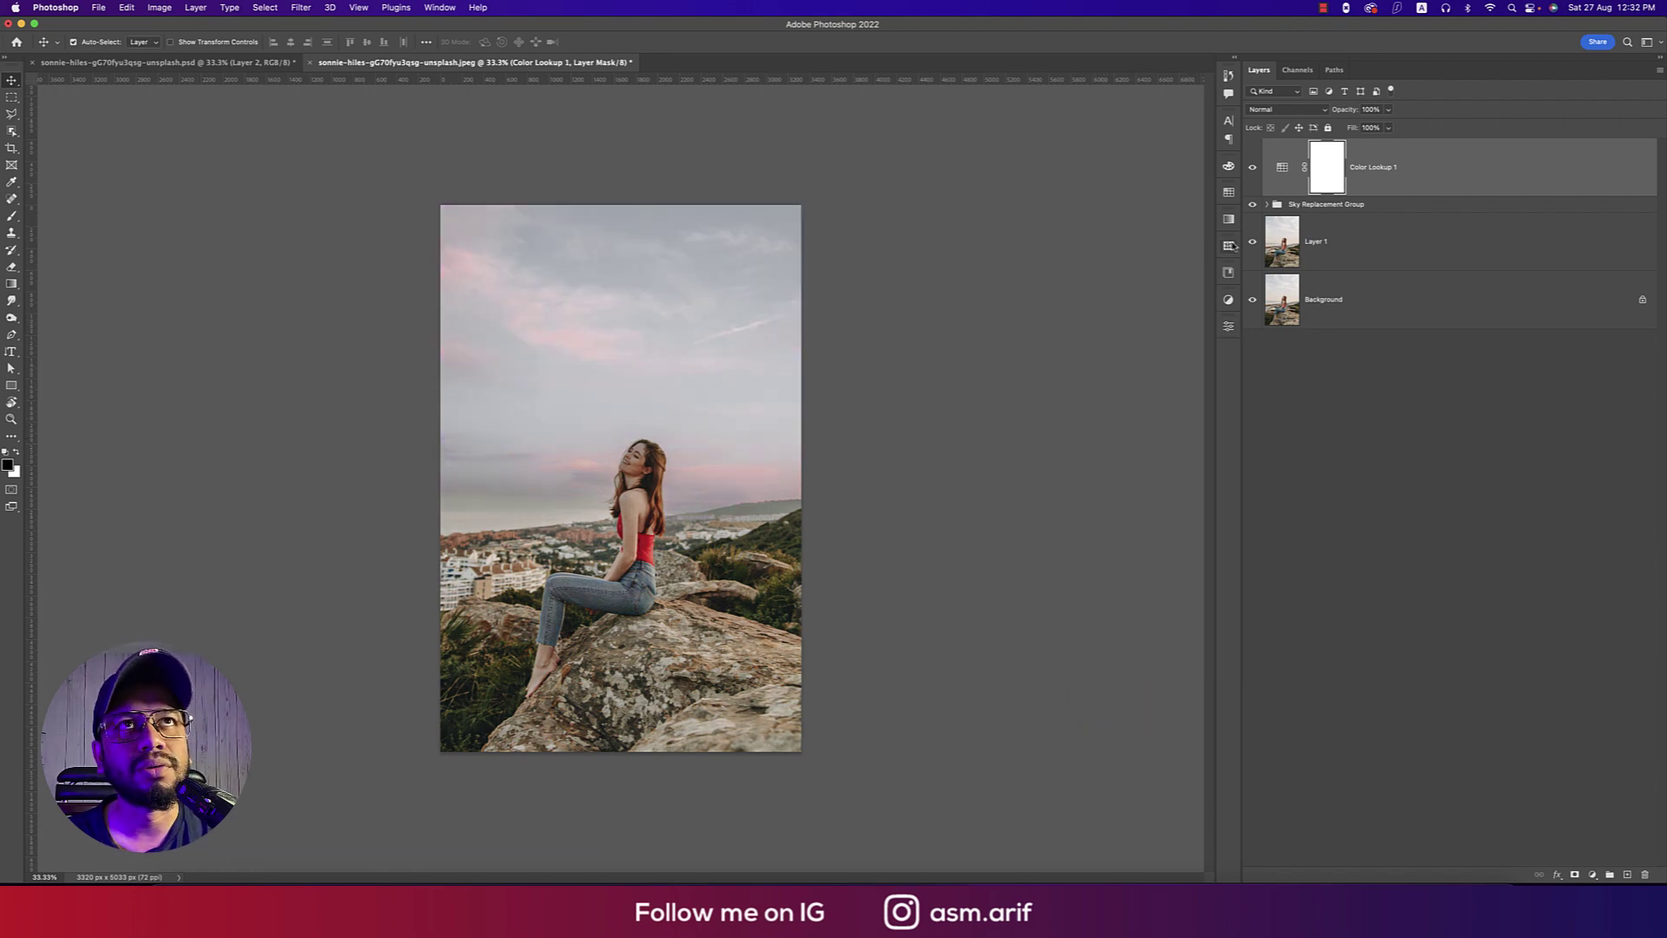
click(1255, 166)
click(1255, 166)
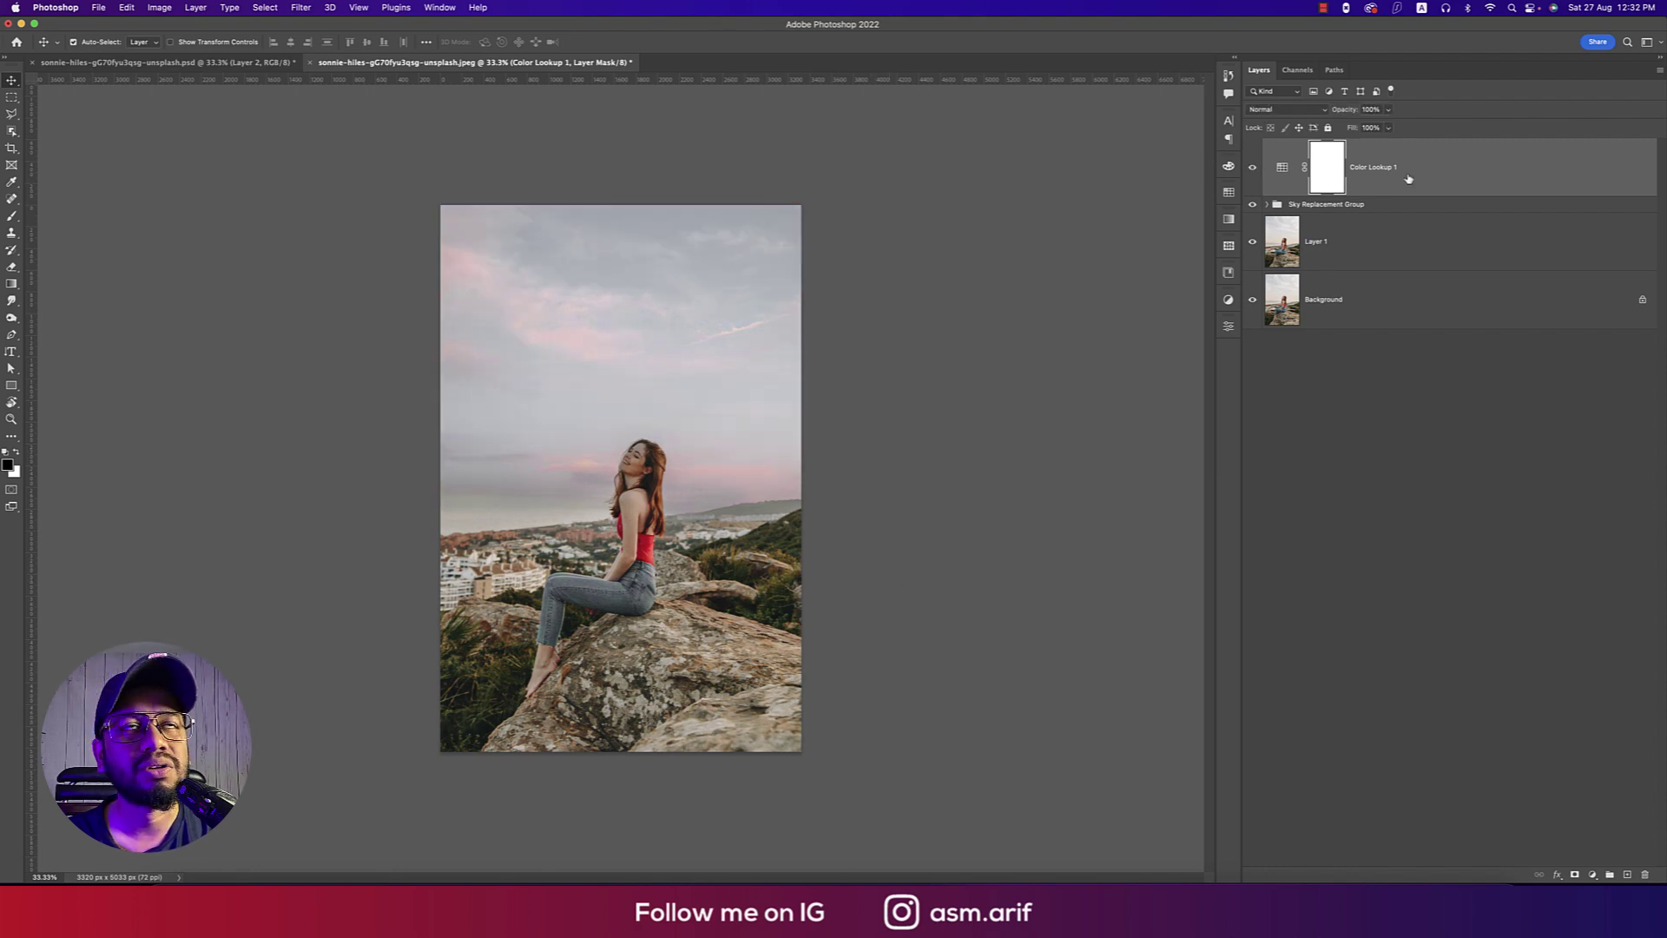
- Add a Brightness/Contrast layer with Contrast 24 and Brightness -5
click(1593, 875)
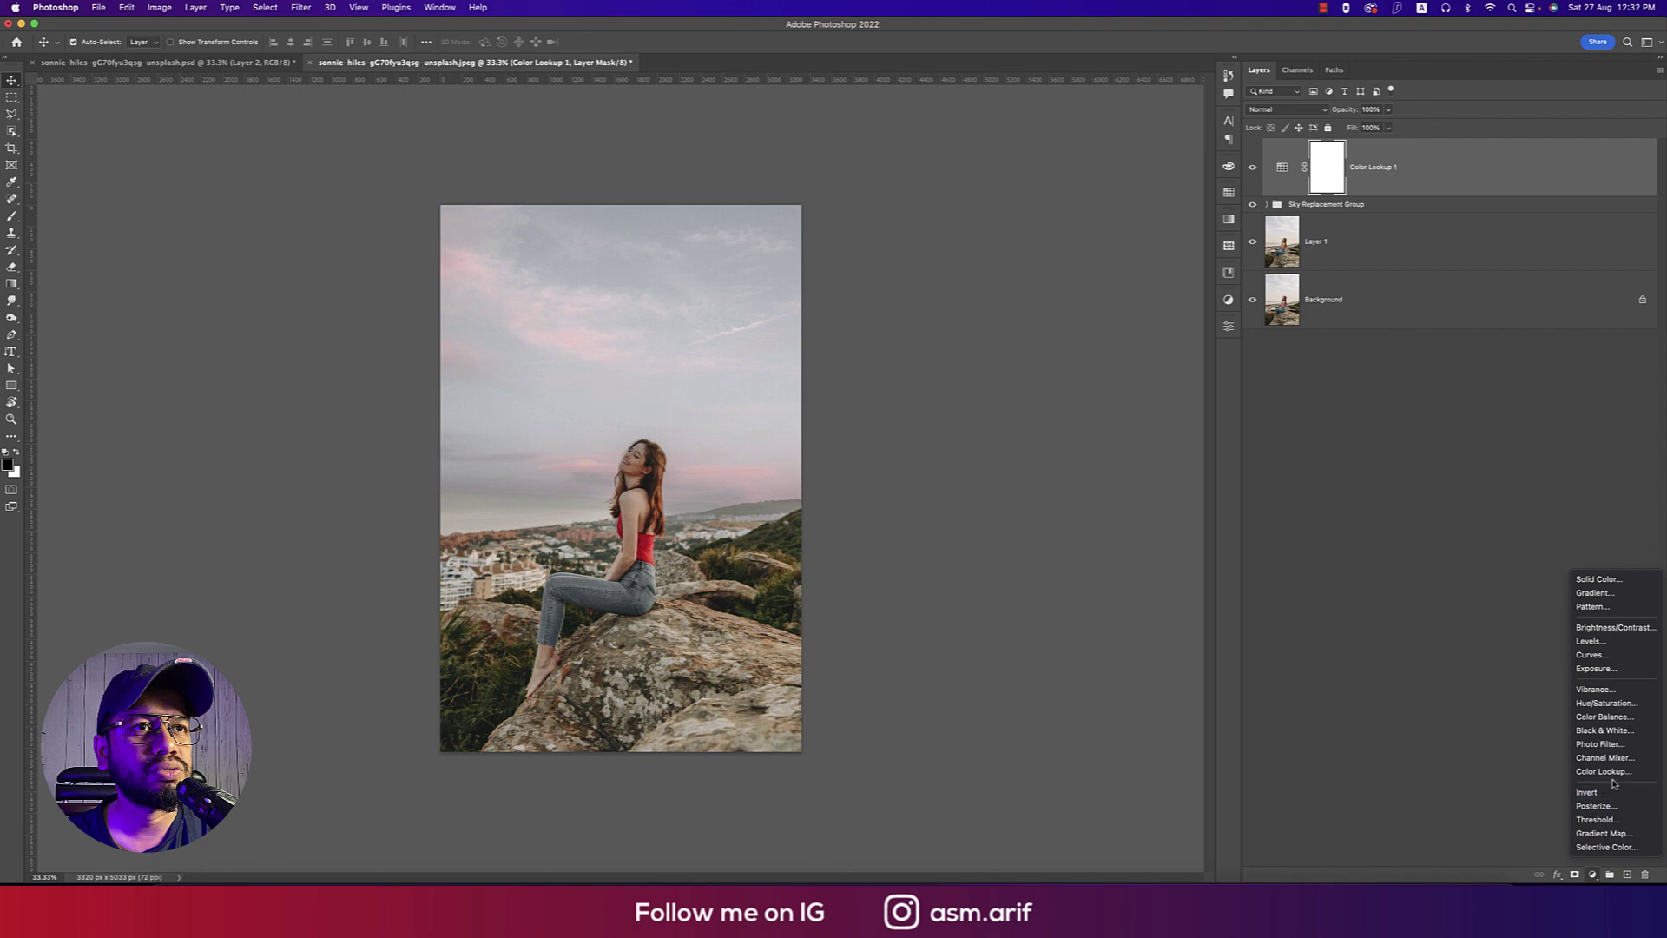
click(1604, 627)
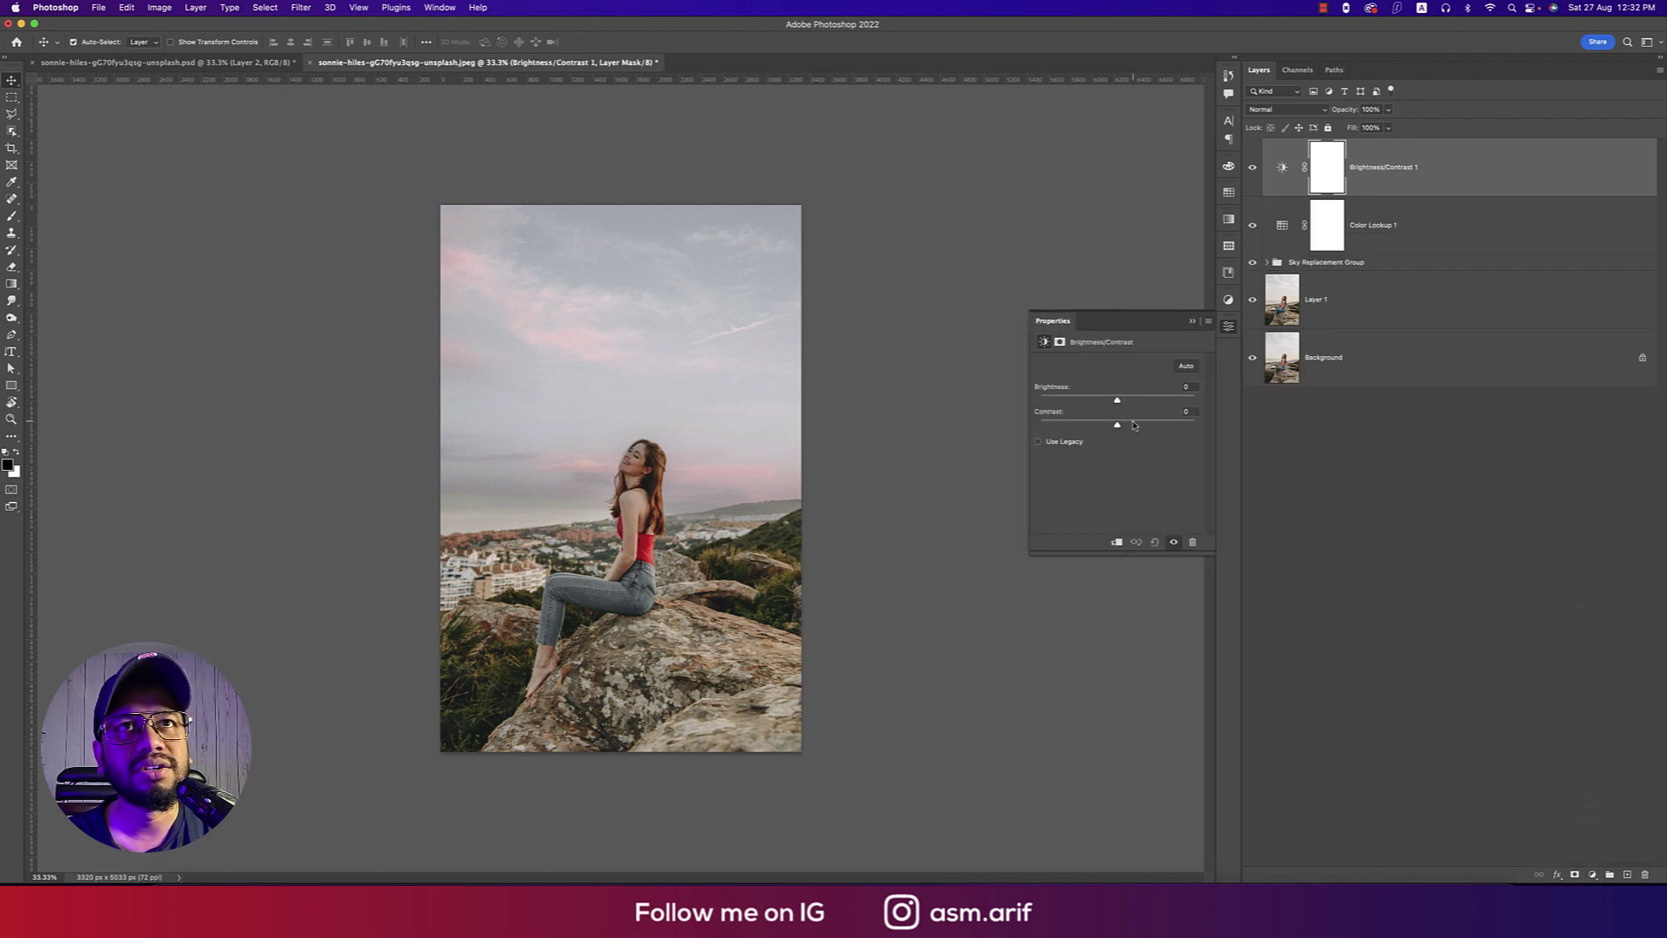
drag(1134, 425, 1116, 405)
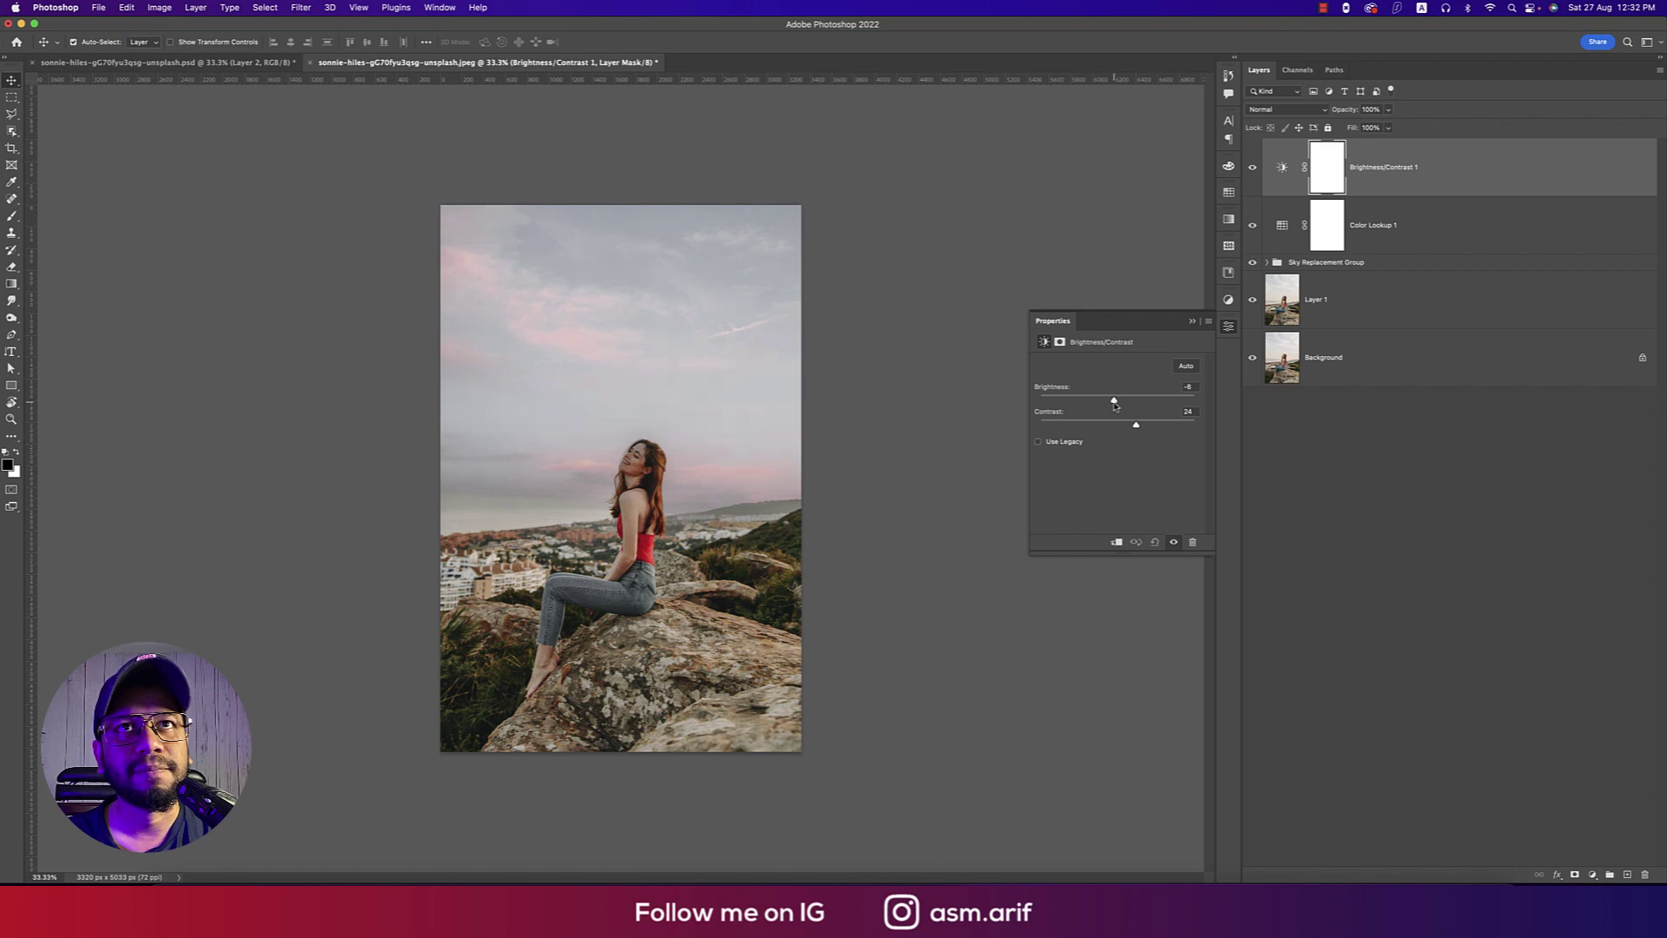
click(1192, 321)
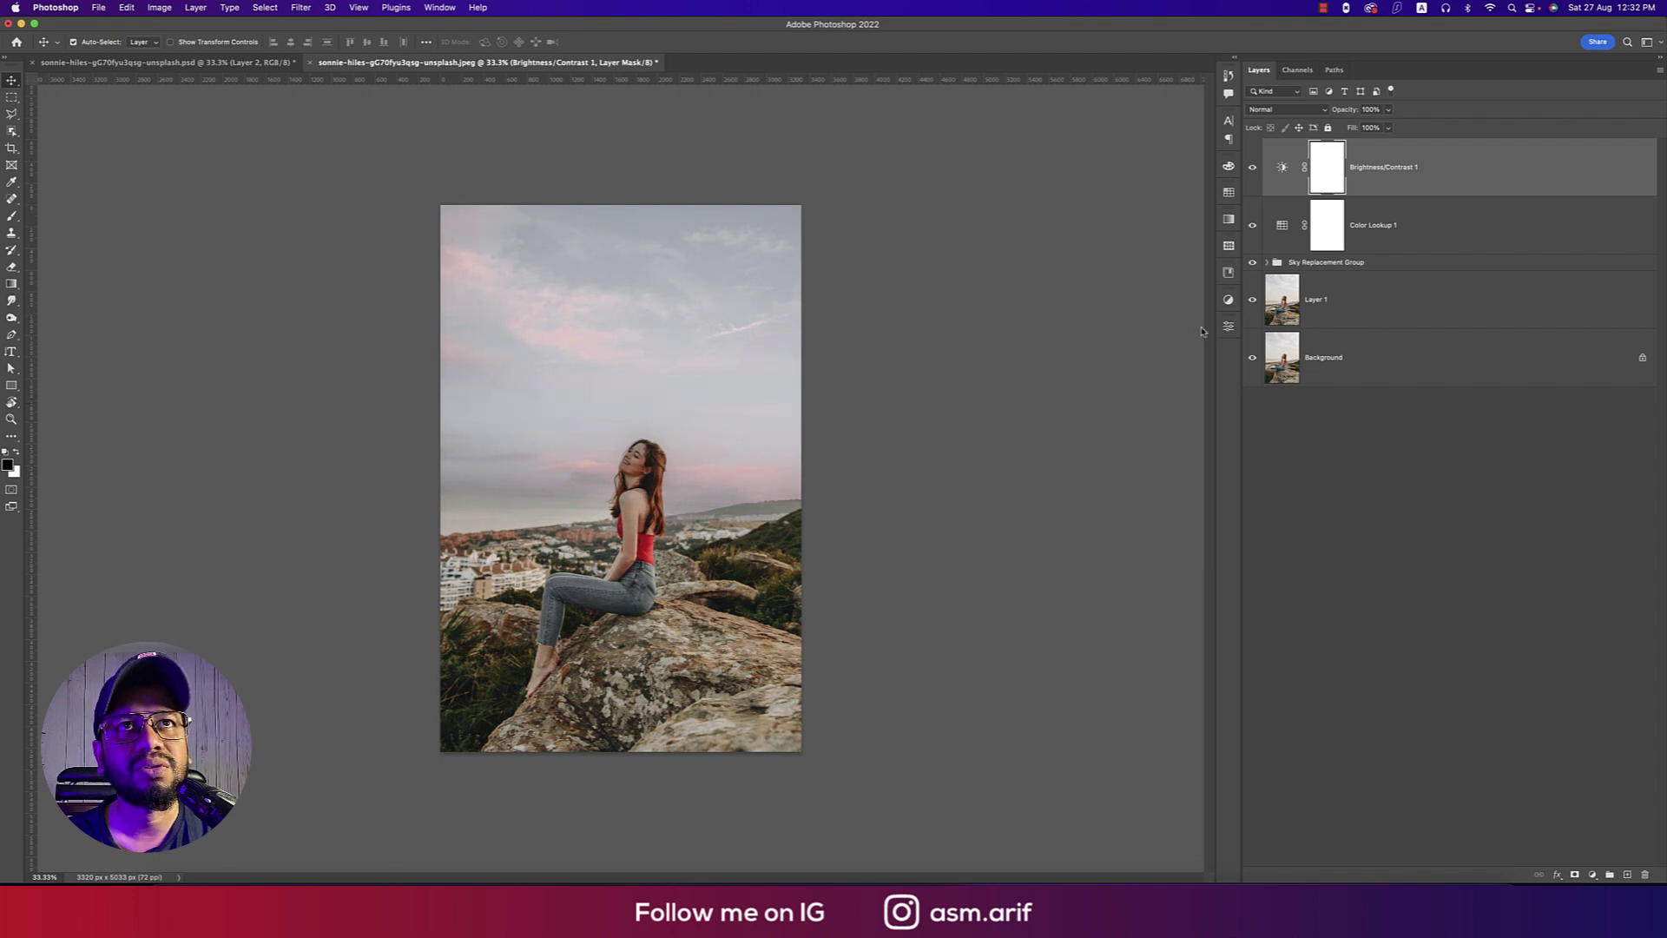
alt+click(1253, 358)
alt+click(1253, 357)
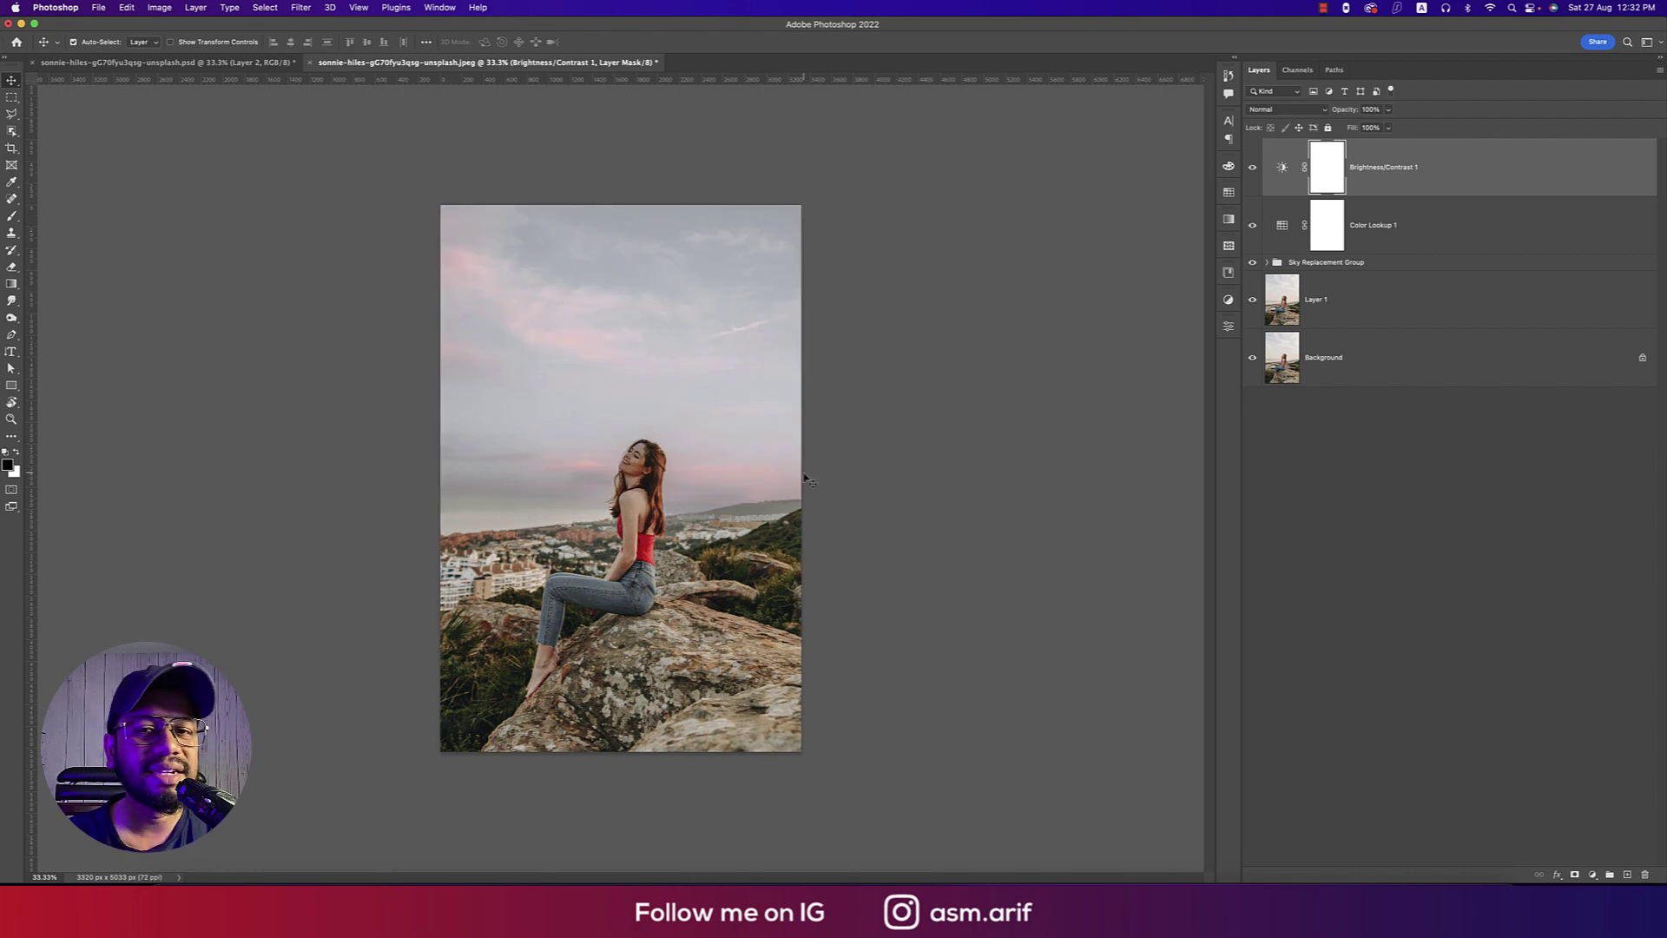